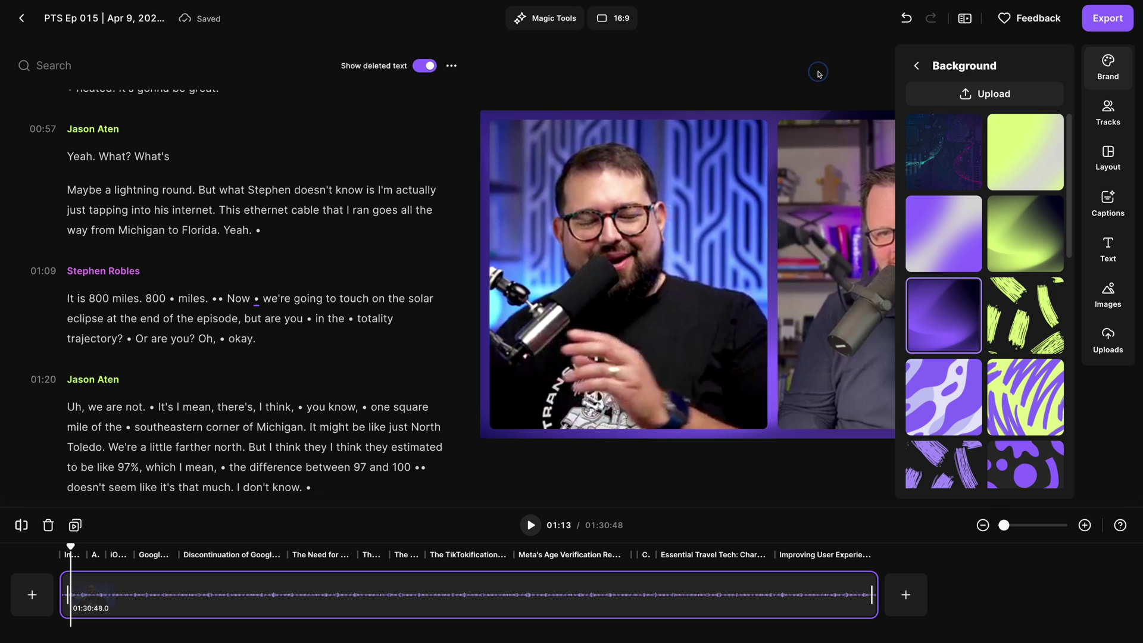
At the 06:14 mark, switch the selected caption's animation to Boxed.
left_click(116, 586)
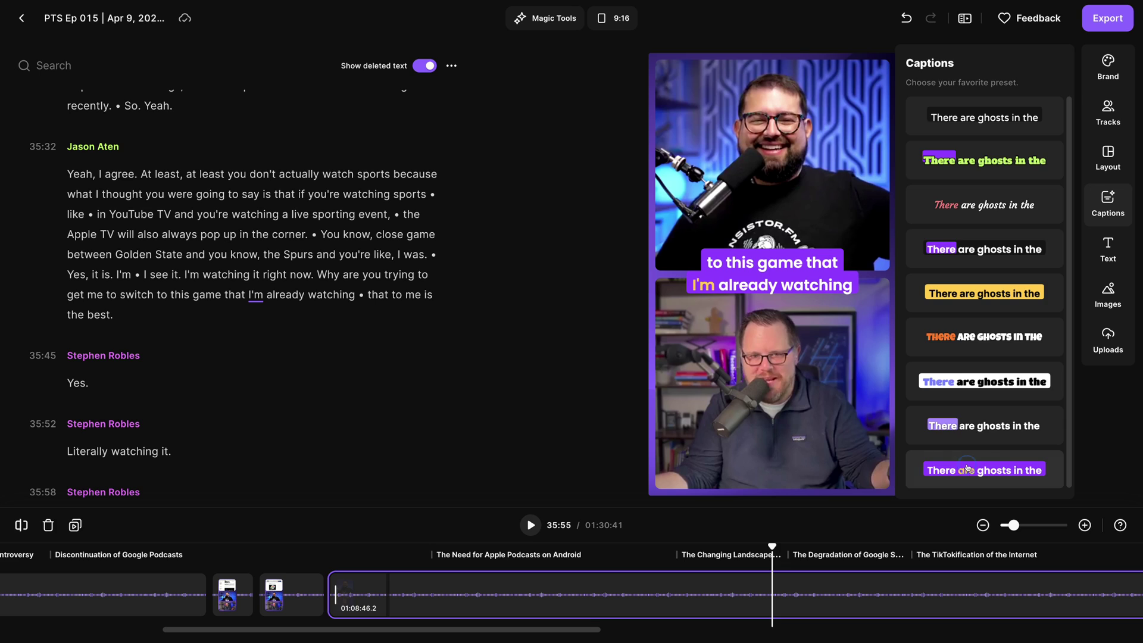
left_click(910, 418)
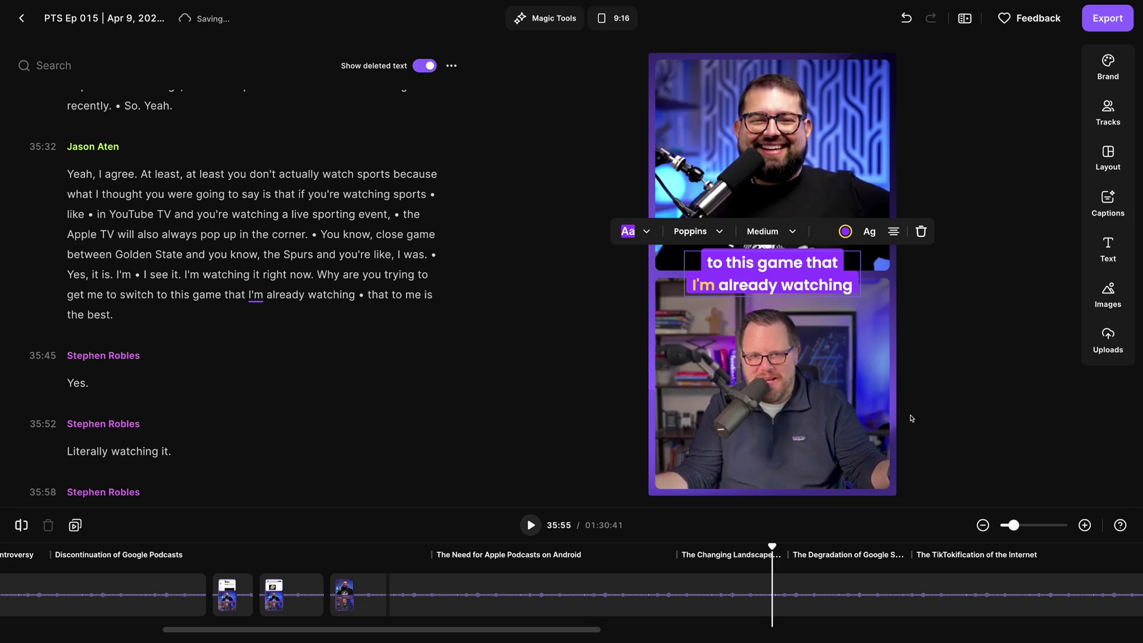
left_click(698, 231)
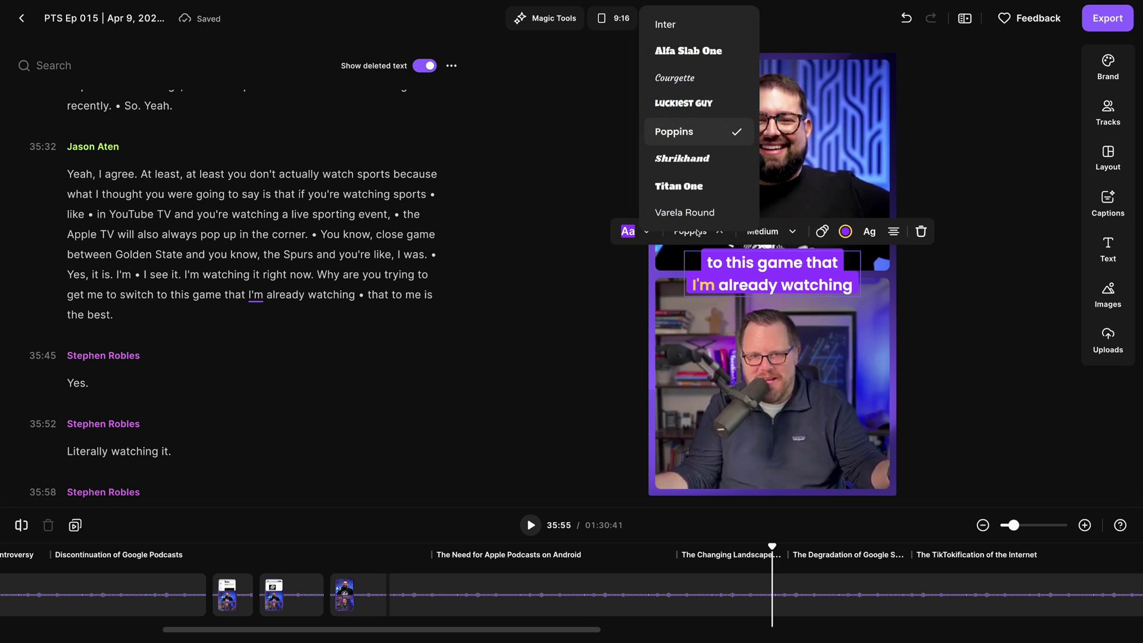
left_click(822, 231)
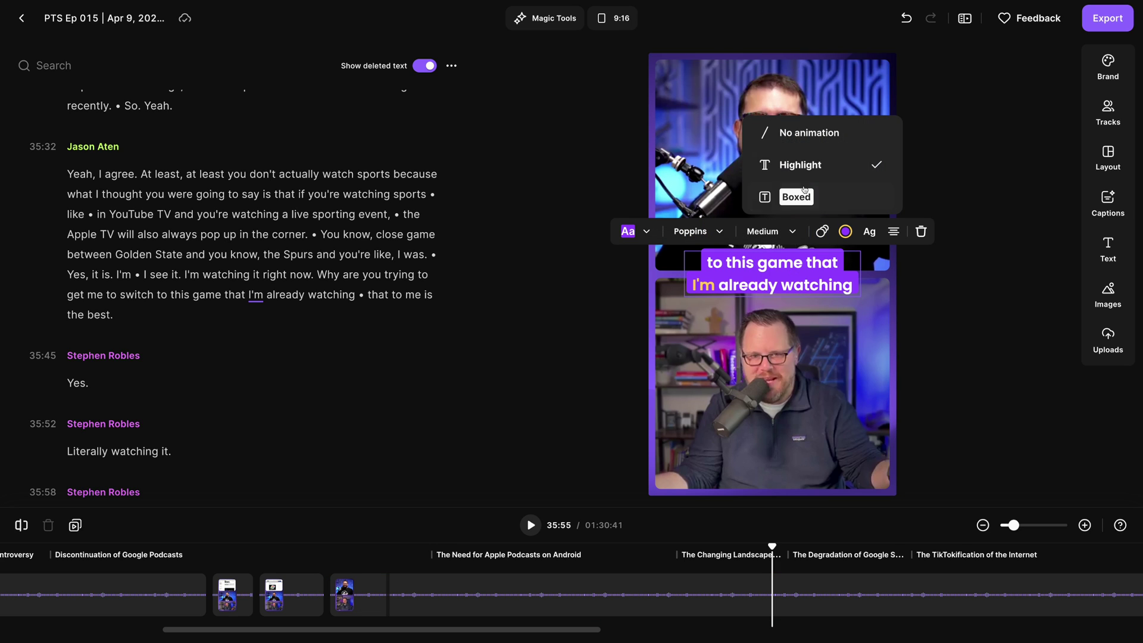
left_click(801, 199)
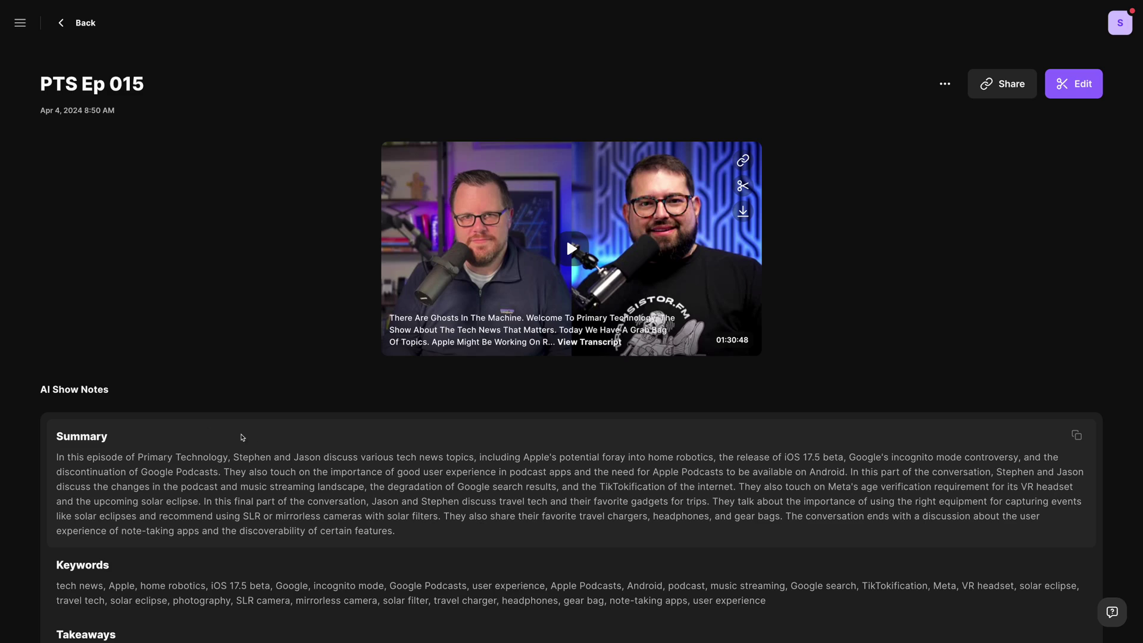
Apply Magic Audio enhancement to the episode's audio track.
scroll(332, 353, "down", 5)
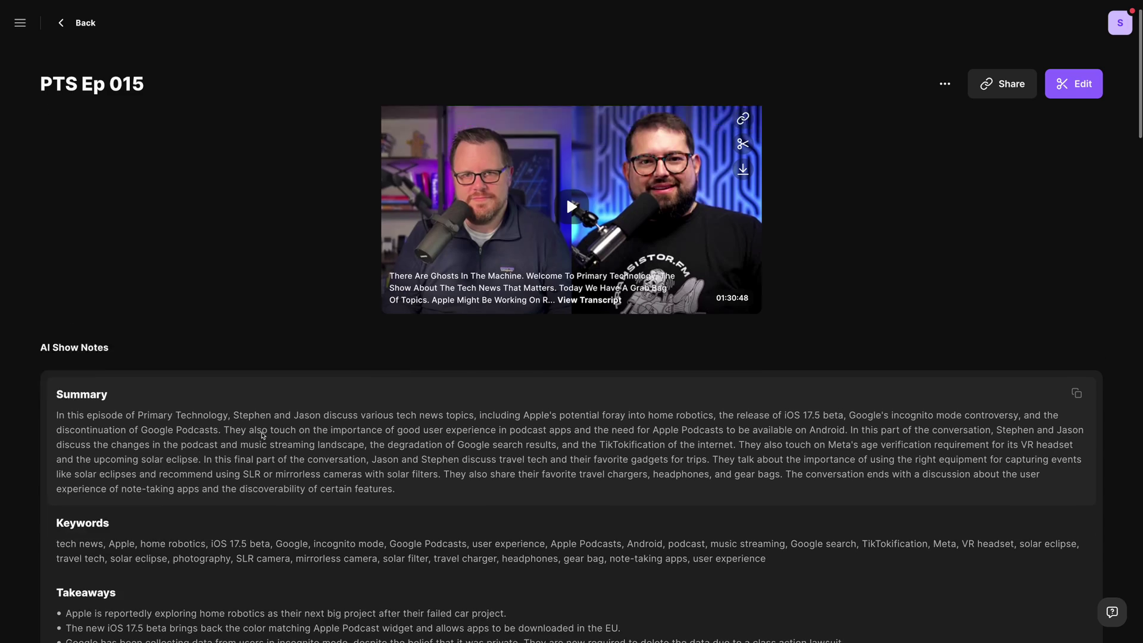
scroll(332, 353, "down", 3)
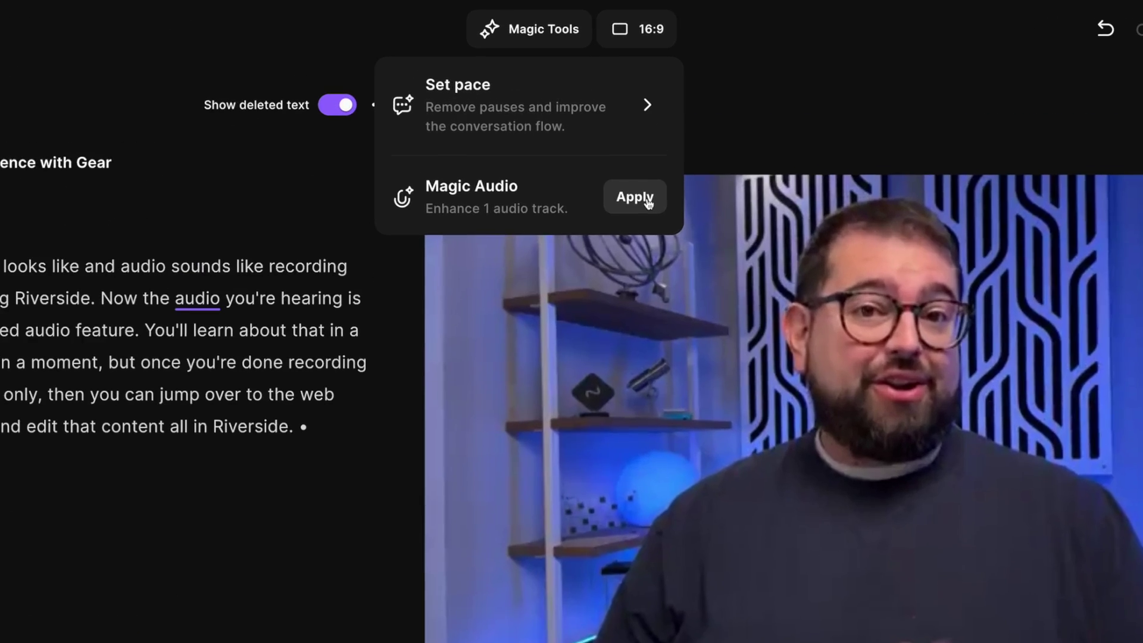
left_click(611, 124)
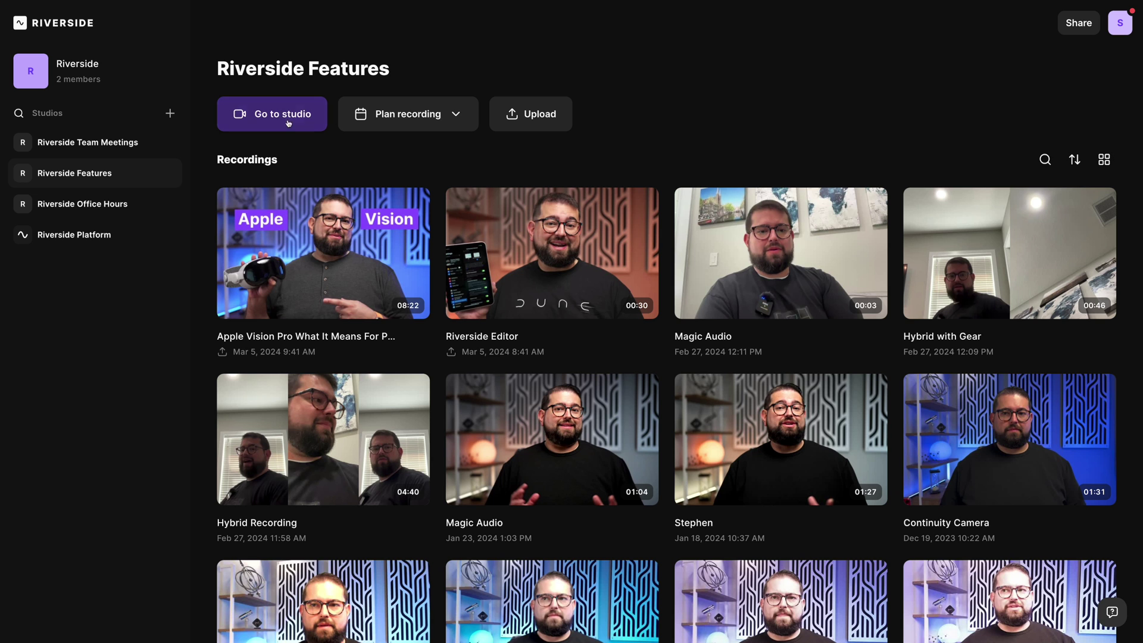
Start a Riverside Features studio session and join after the cam and mic check.
left_click(279, 116)
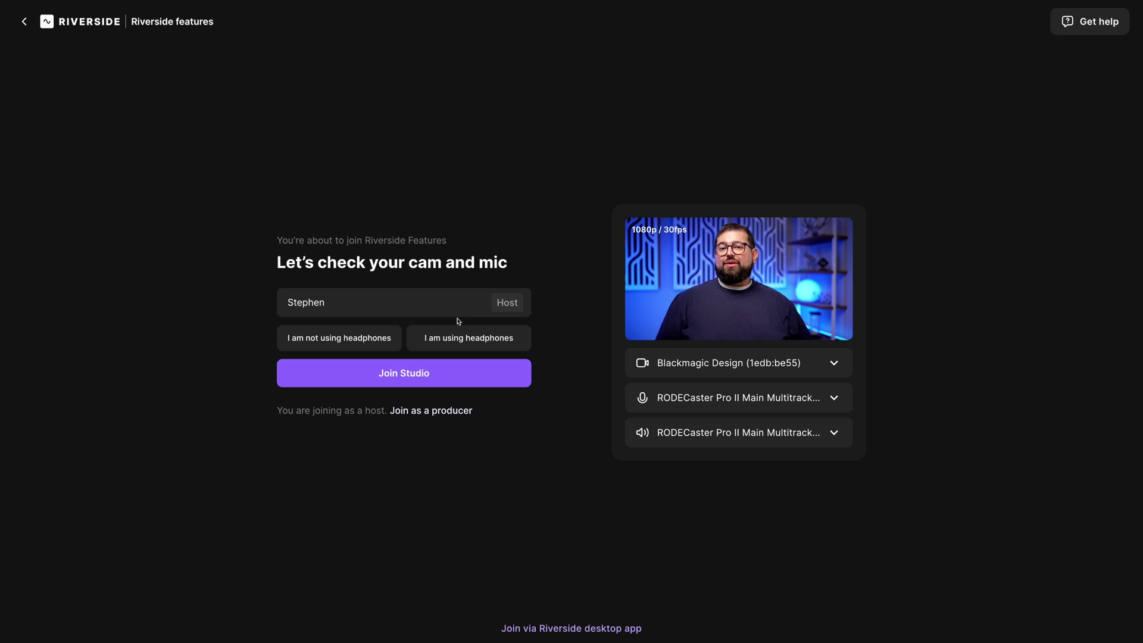
left_click(465, 333)
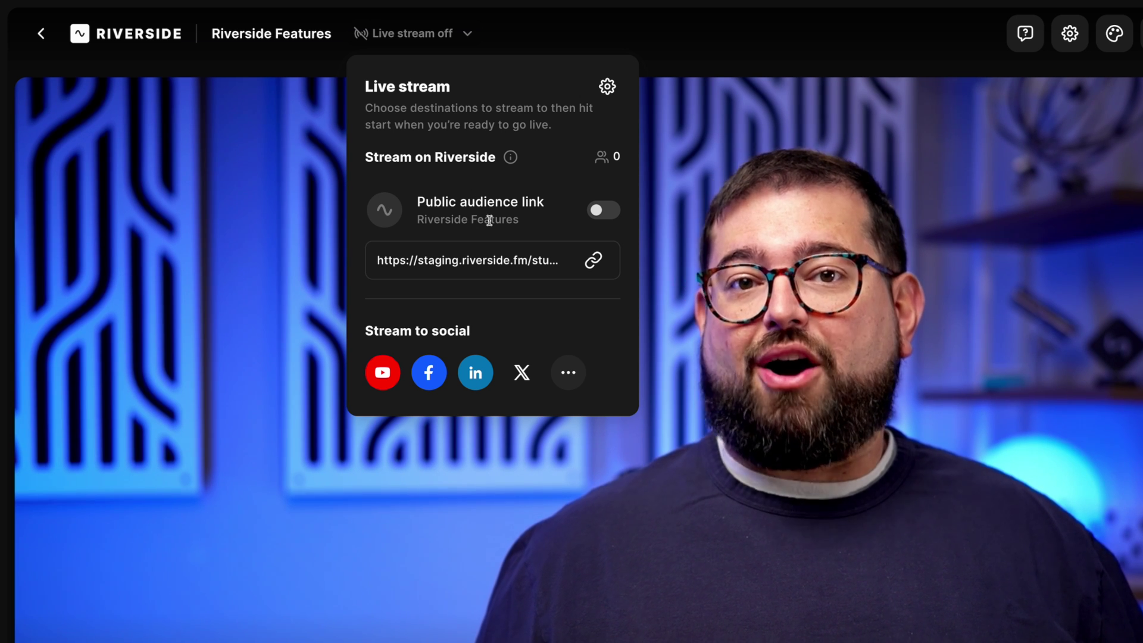
Set the live stream's video quality to 1080p in the stream settings.
left_click(607, 86)
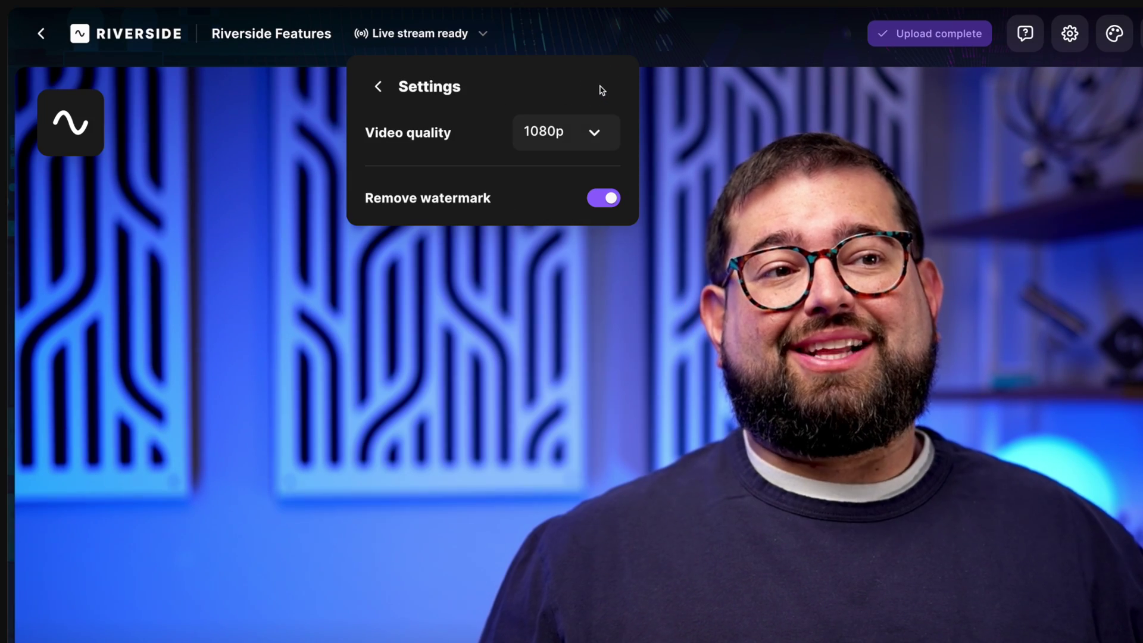
left_click(595, 131)
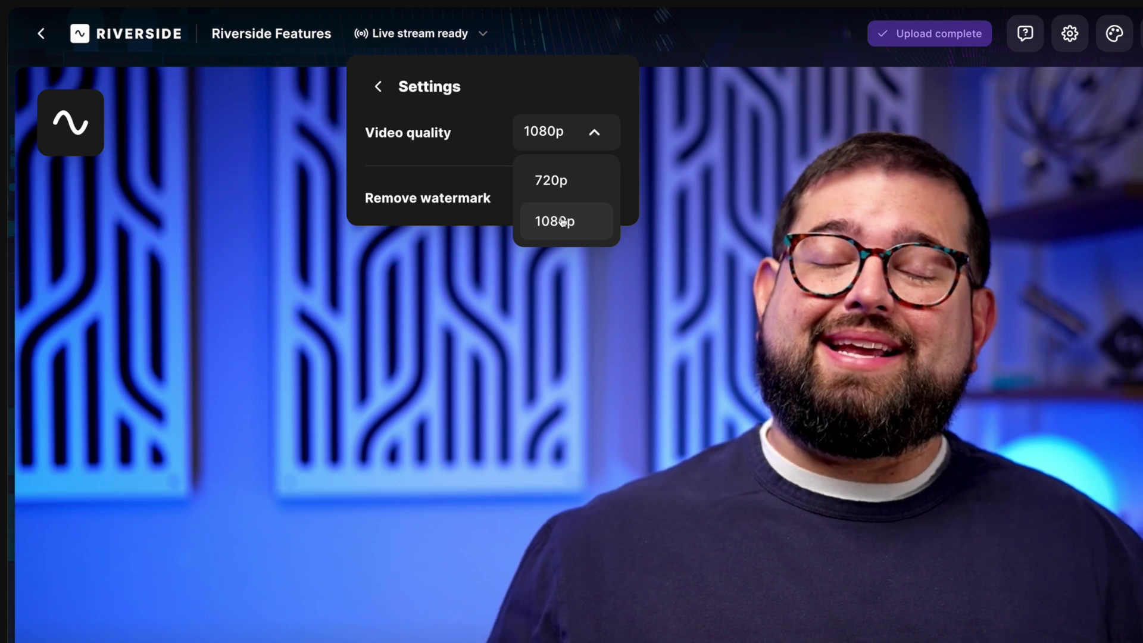
left_click(563, 221)
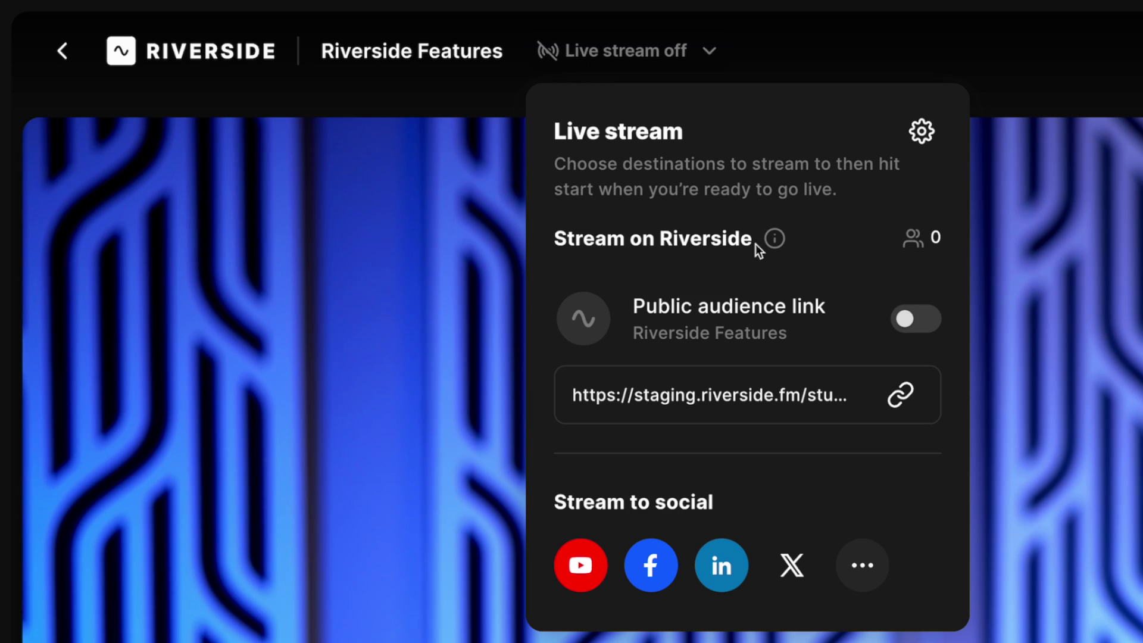
Switch on the public audience link, then review cameras and the extra streaming platforms.
left_click(922, 321)
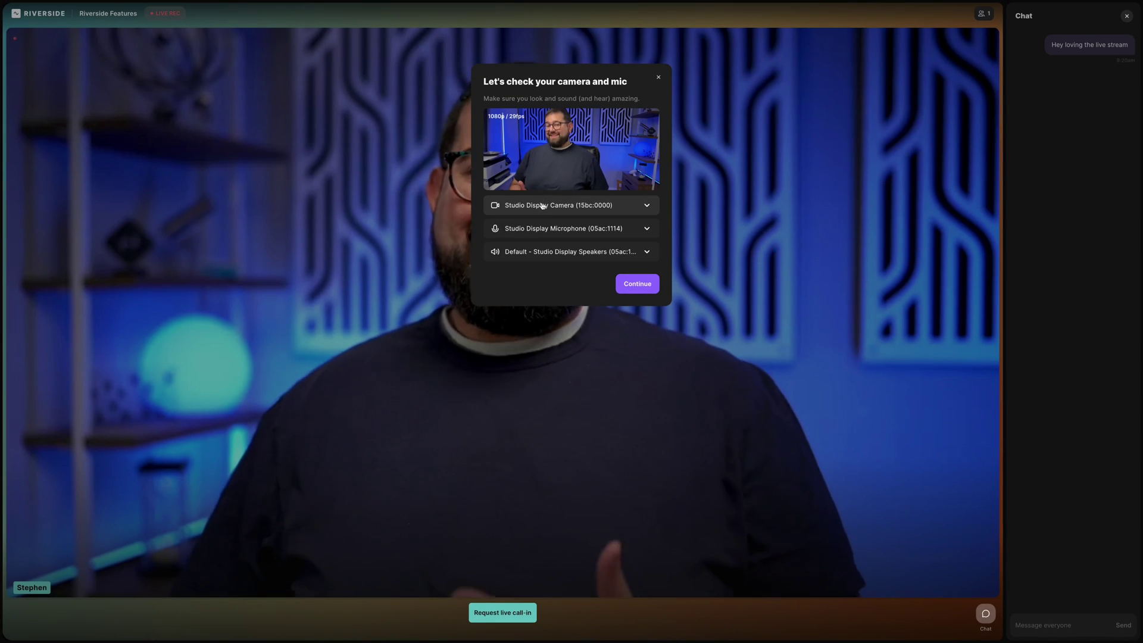
left_click(542, 206)
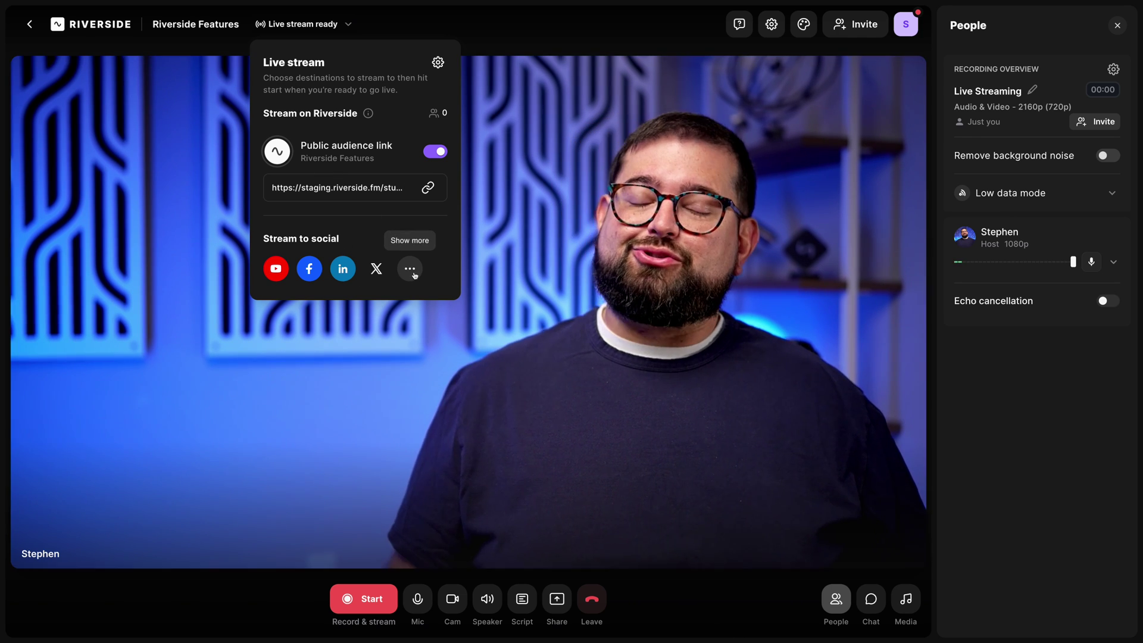
left_click(410, 270)
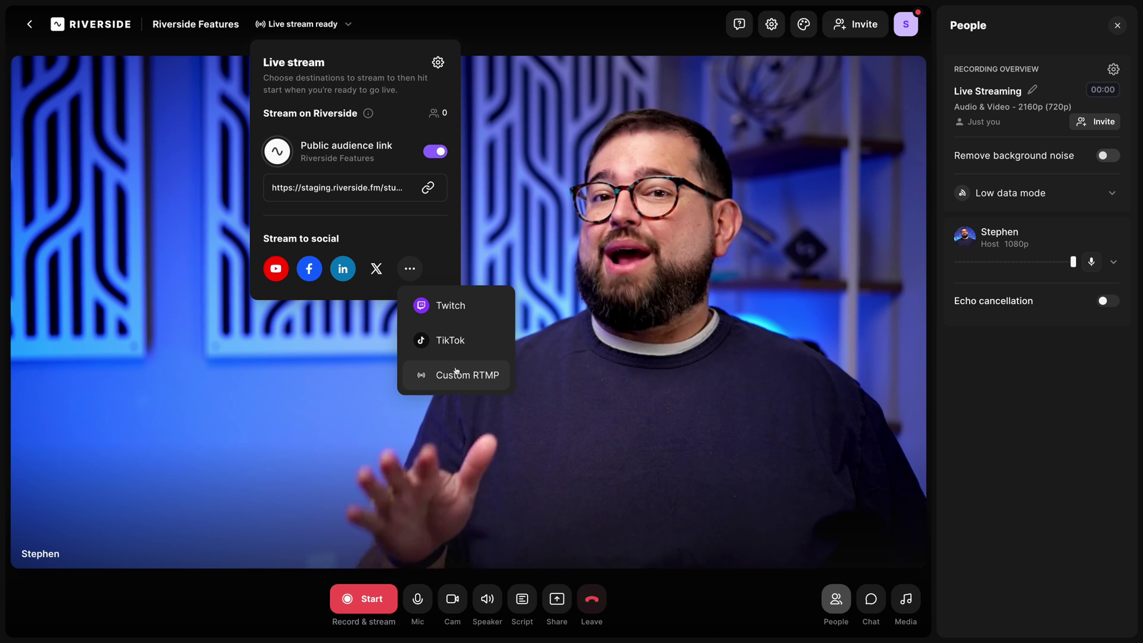
left_click(294, 269)
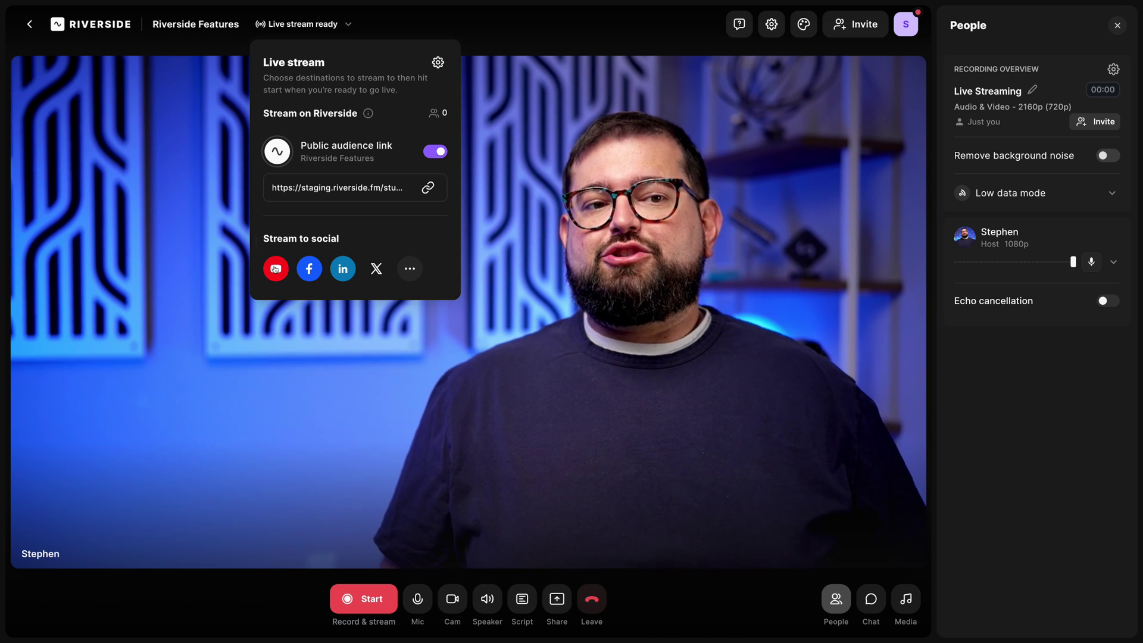
Connect a YouTube account as a stream destination, toggling it off and back on.
left_click(275, 269)
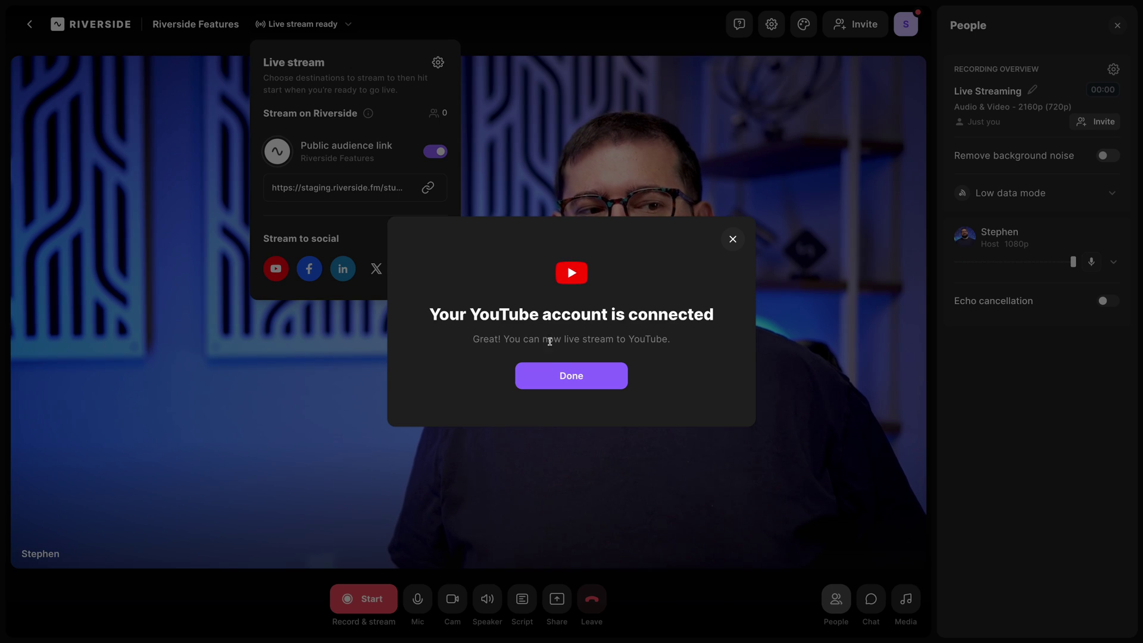
left_click(571, 375)
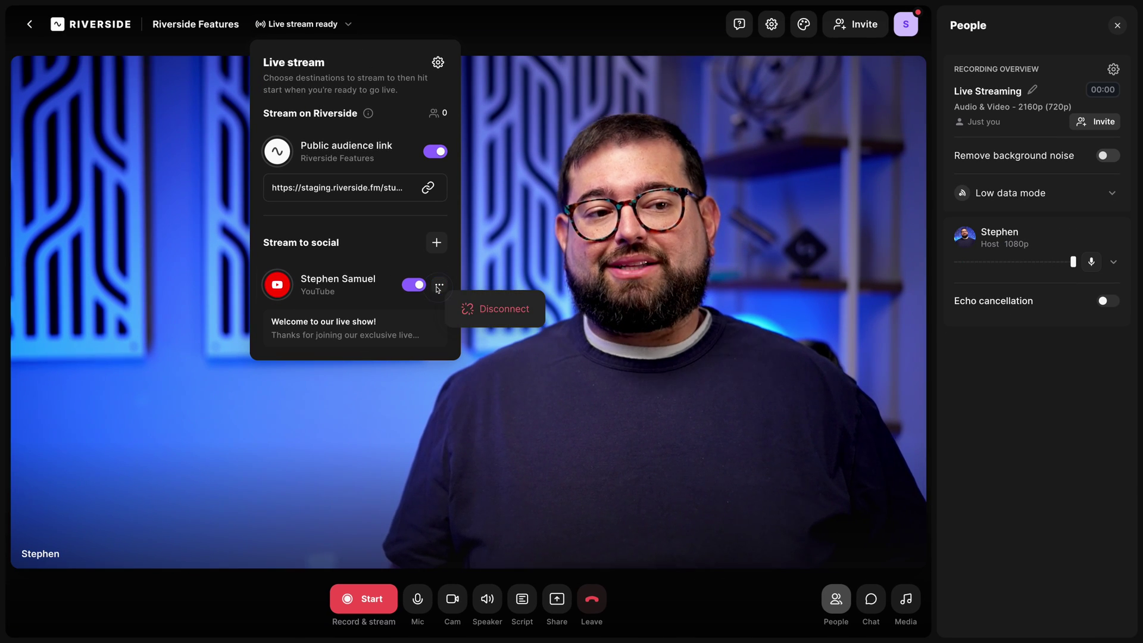
left_click(408, 260)
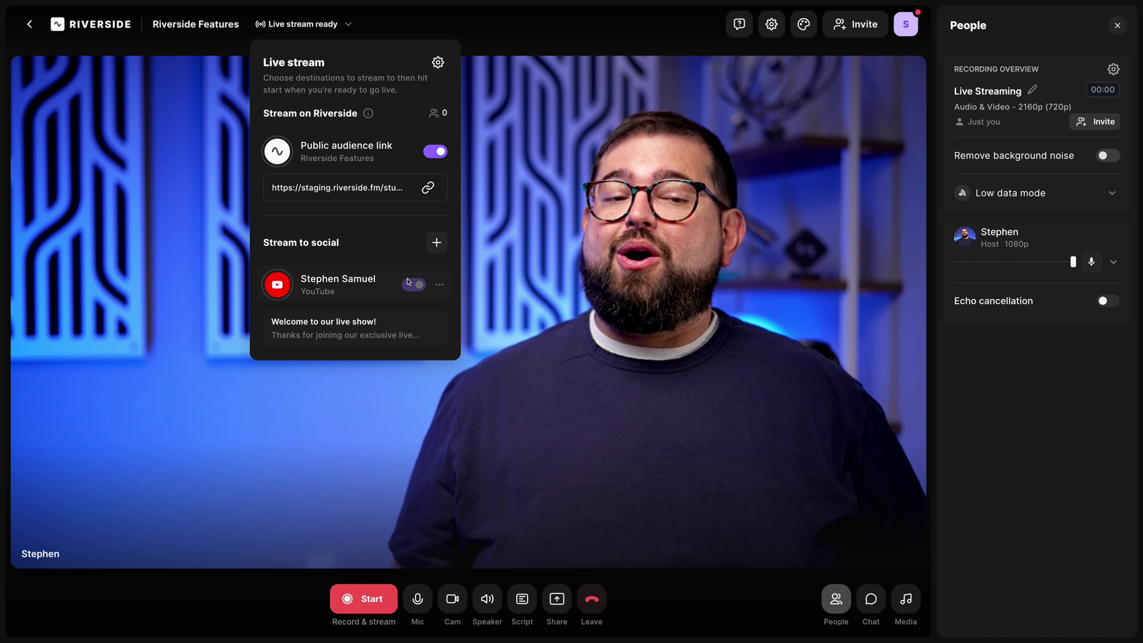
left_click(409, 285)
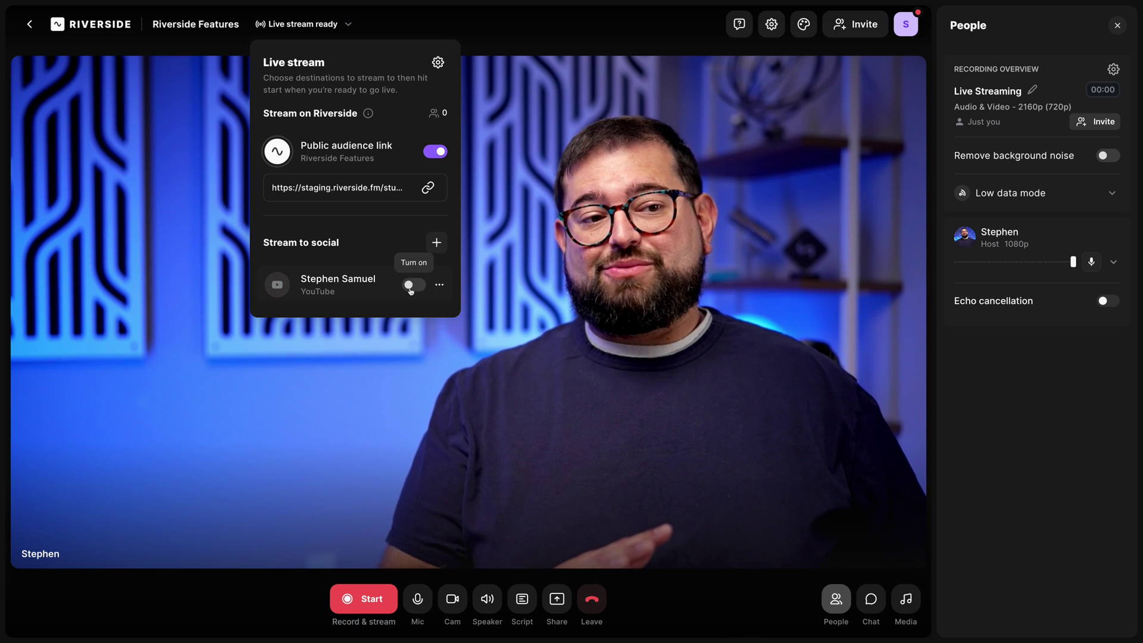
left_click(409, 285)
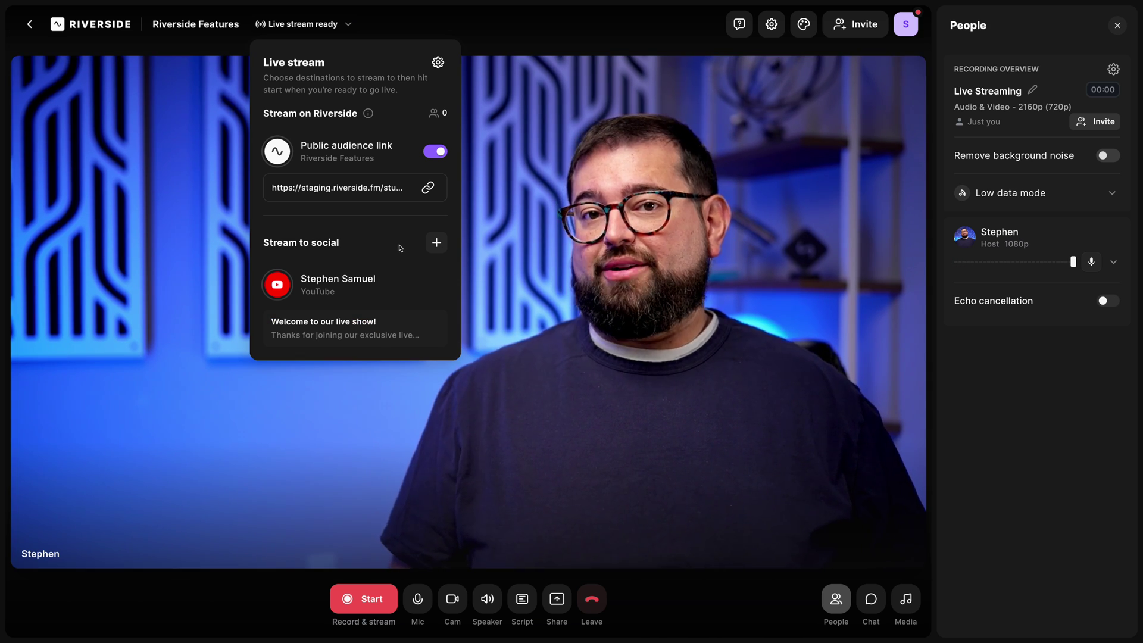
Add Twitch as another streaming destination and switch one destination off.
left_click(440, 243)
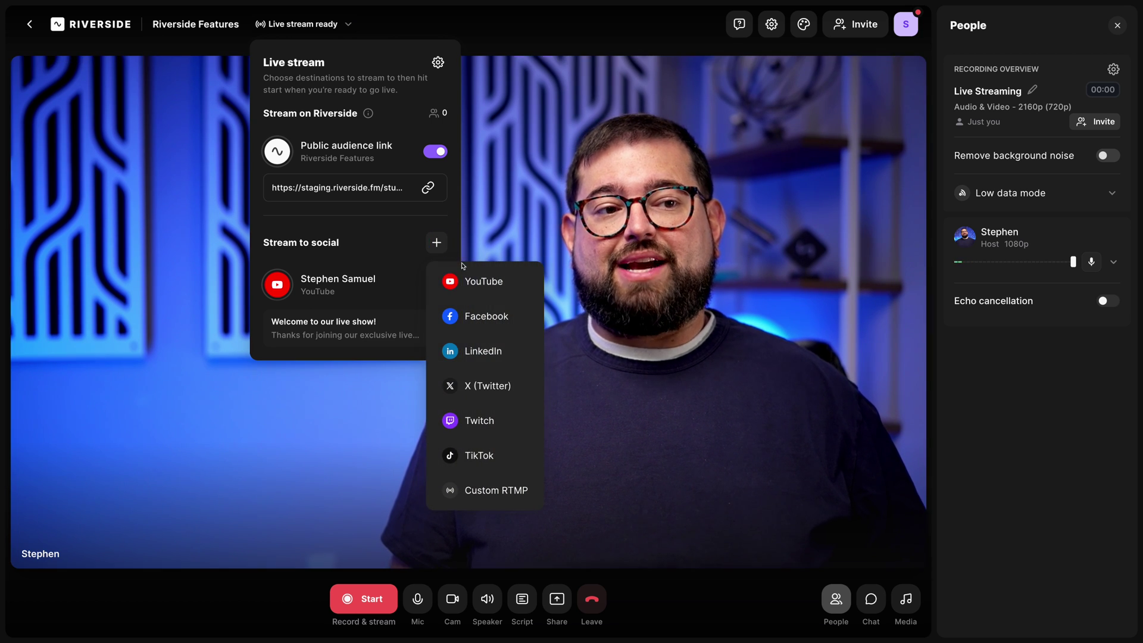
left_click(491, 419)
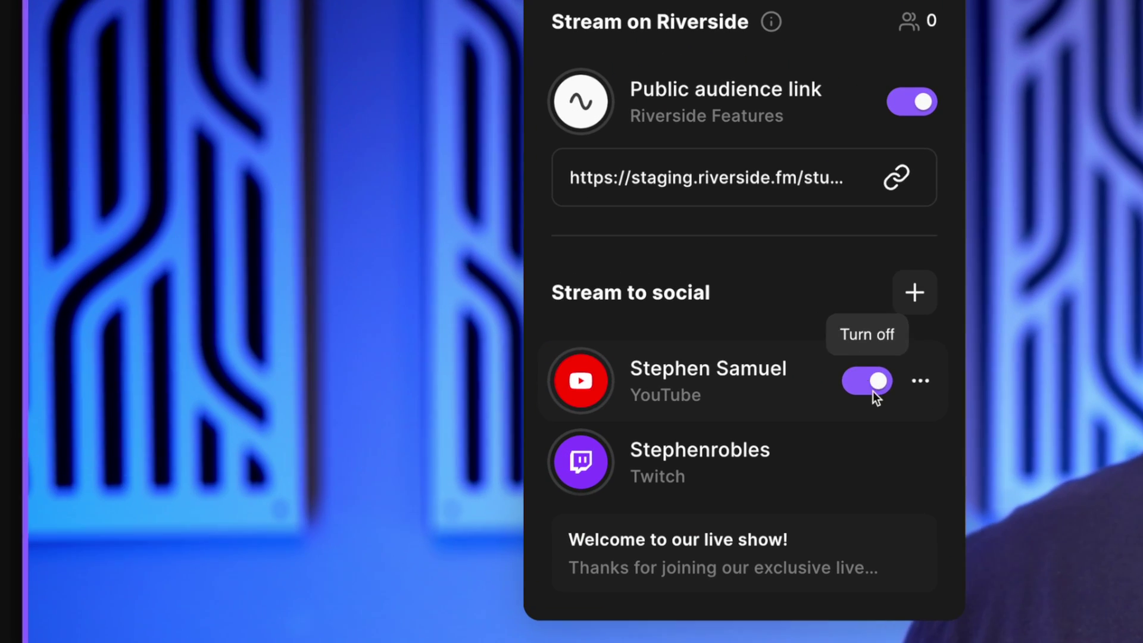
left_click(871, 470)
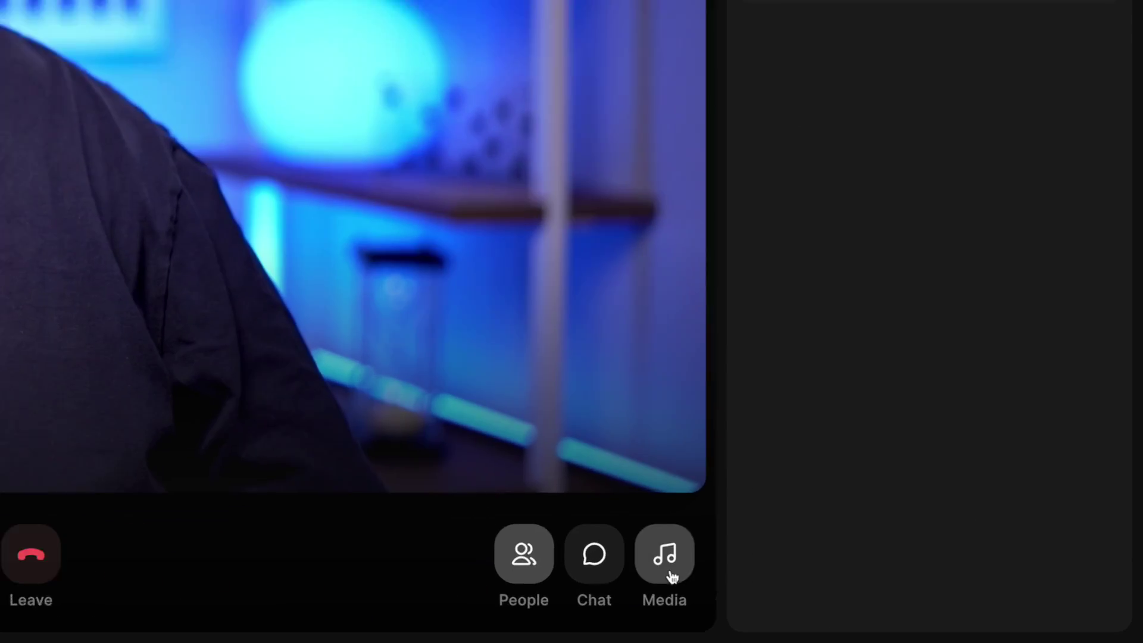
Play the countdown clip from the media library live to the audience.
left_click(670, 572)
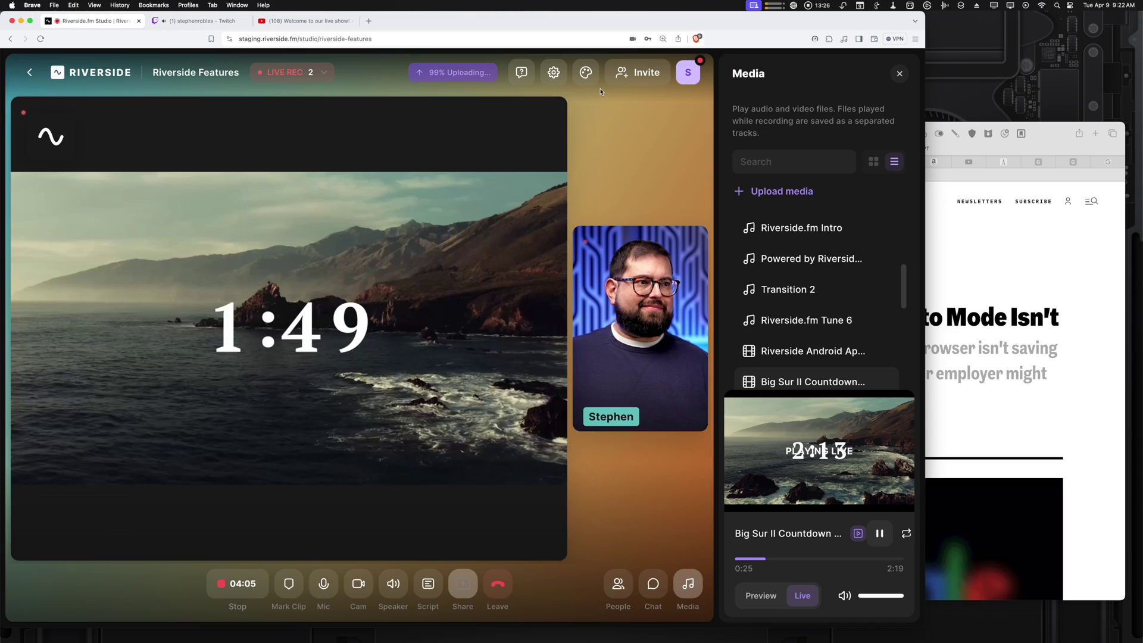
left_click(585, 72)
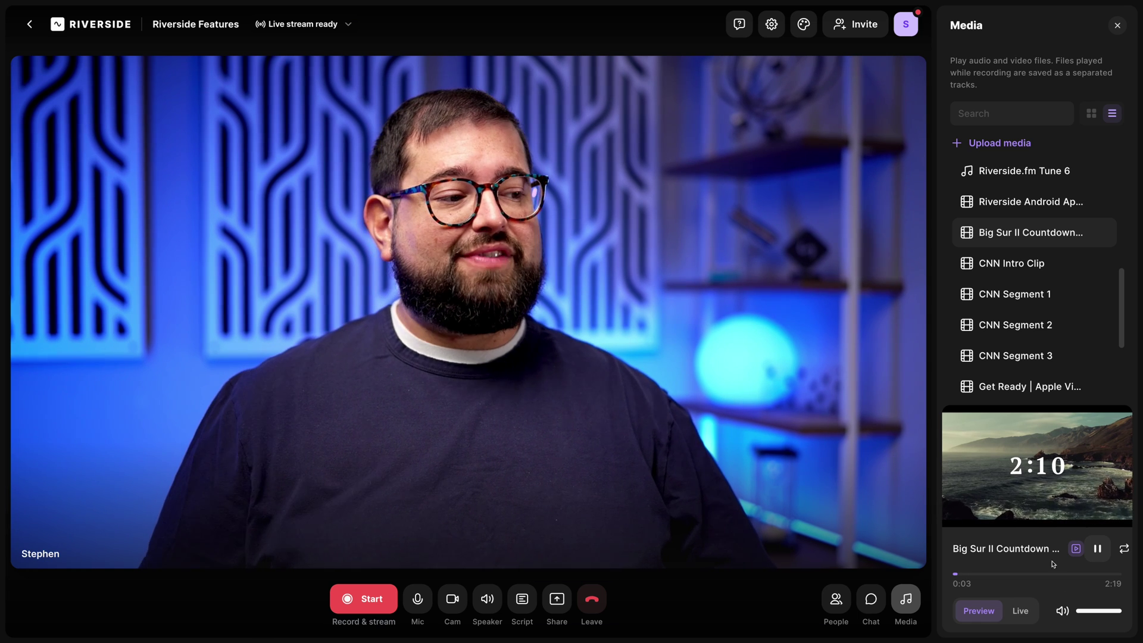
left_click(1020, 610)
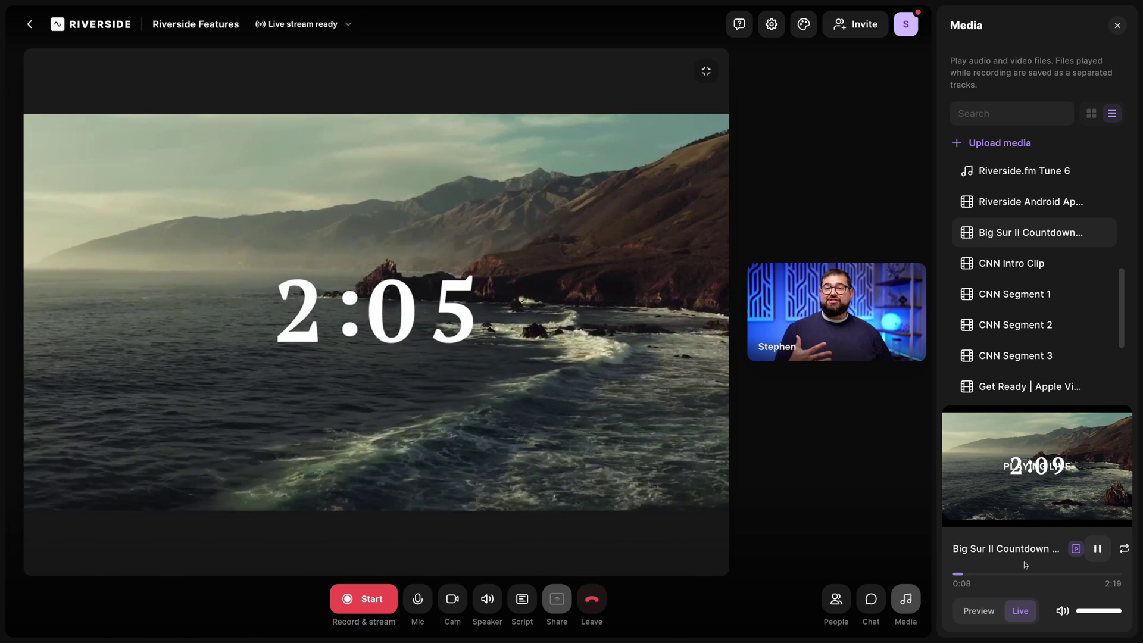
Turn the camera and microphone off, then back on.
left_click(452, 599)
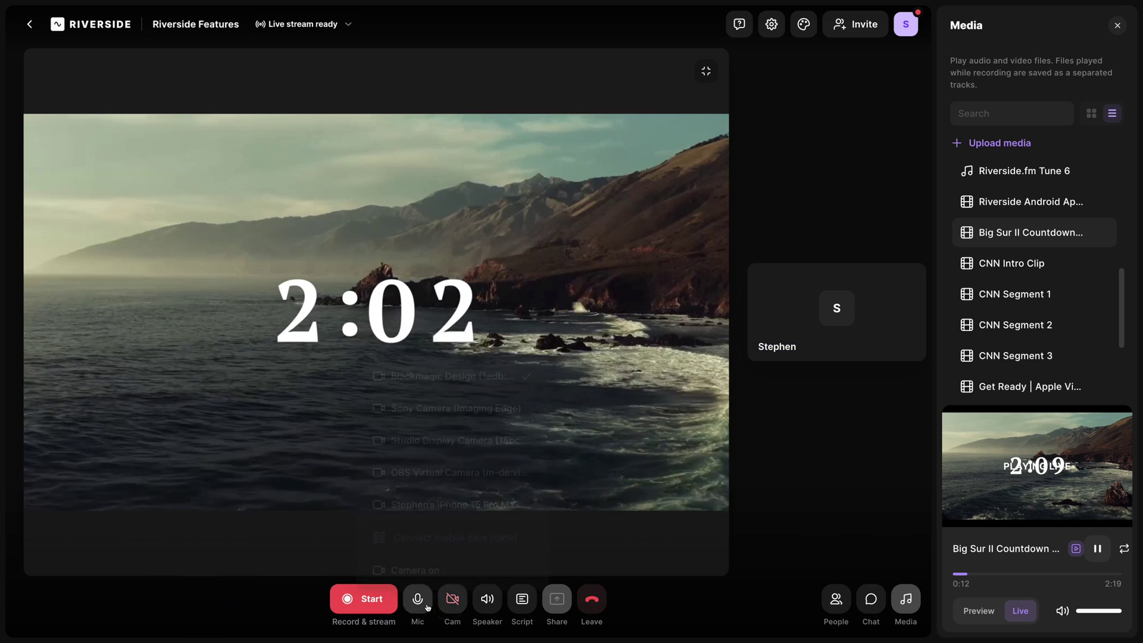
left_click(420, 601)
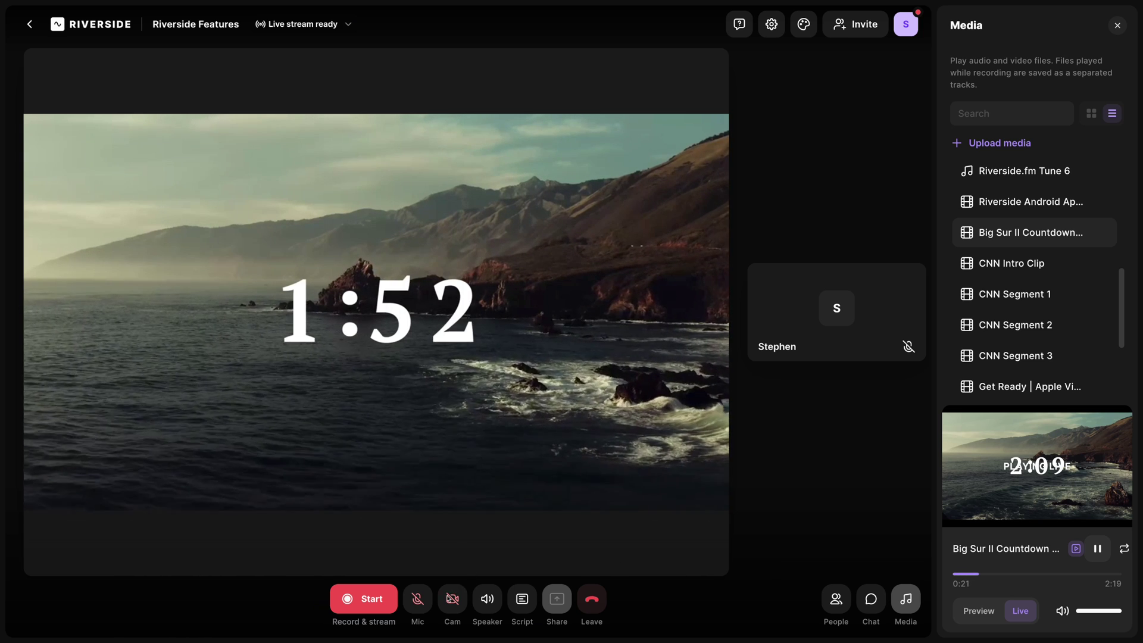
left_click(452, 599)
left_click(417, 598)
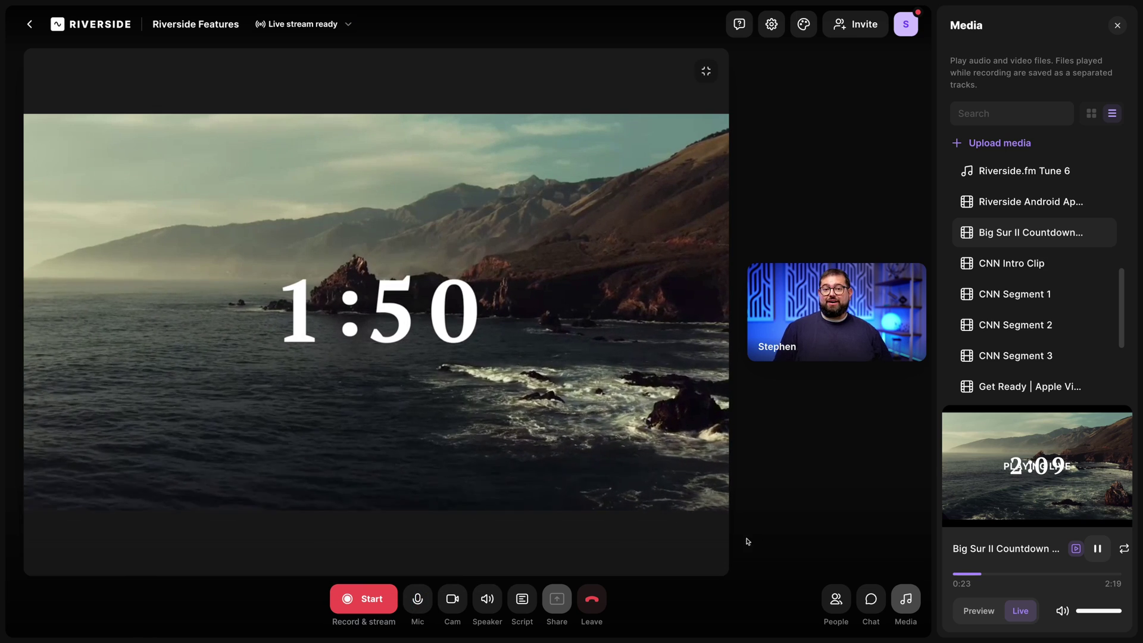
Play the countdown video as preview only, keeping the host camera full-size.
left_click(981, 612)
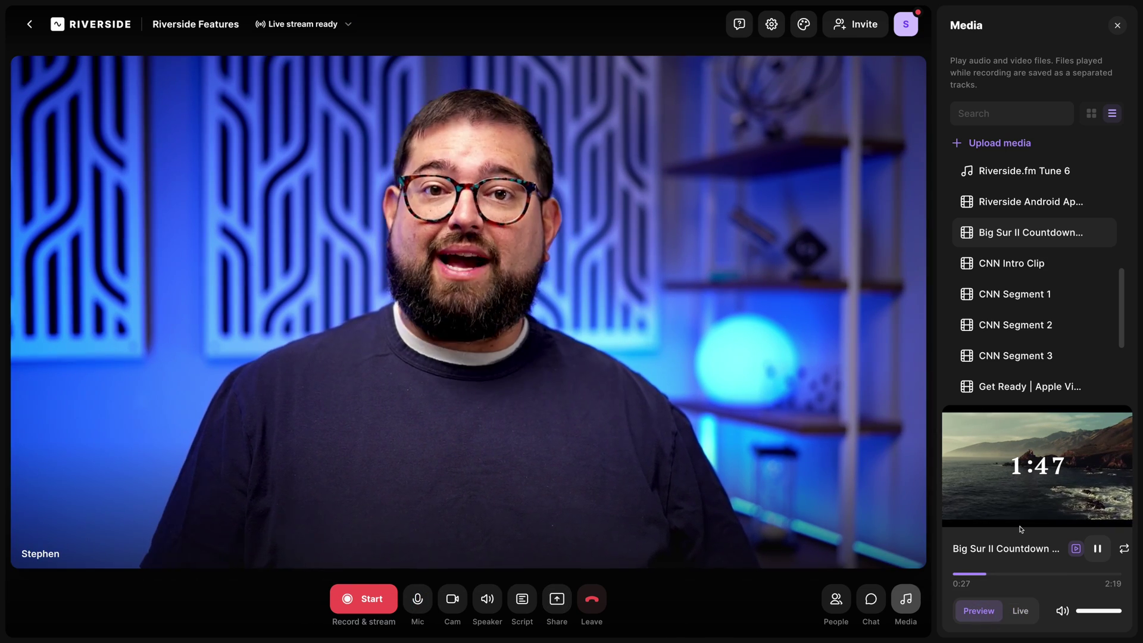
scroll(1048, 321, "down", 3)
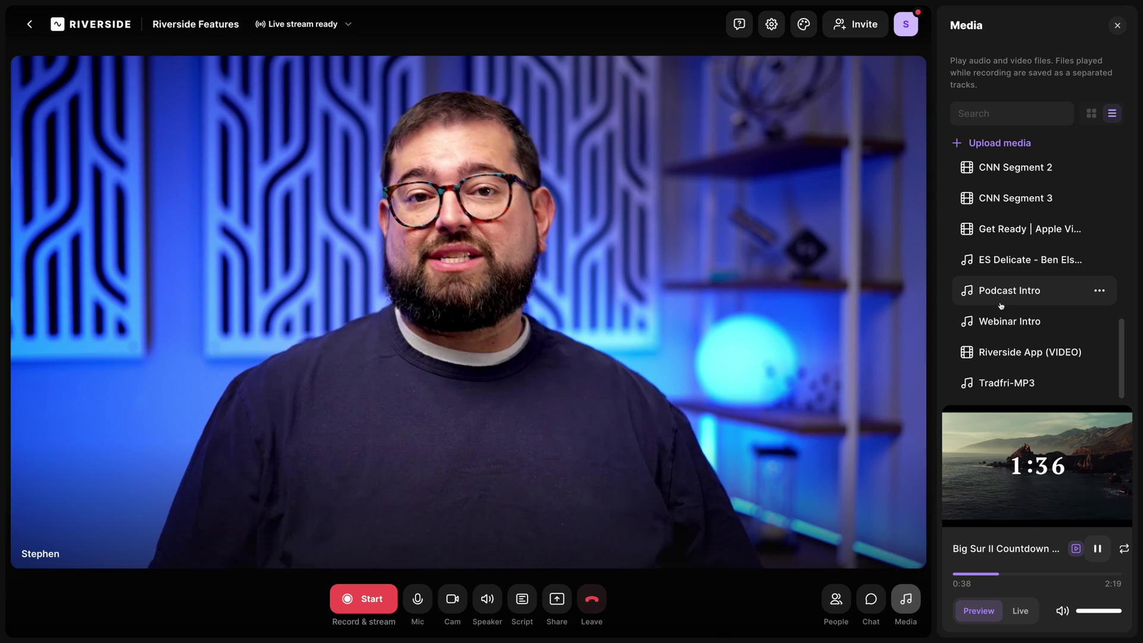
left_click(556, 598)
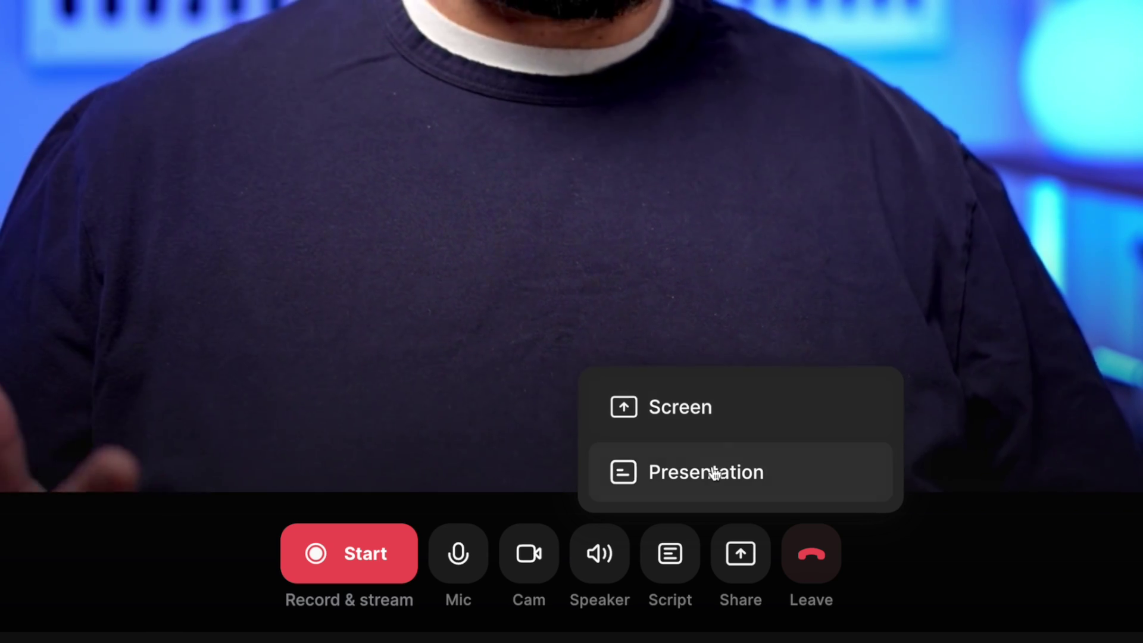
Present the Riverside for Webinars.pdf slides, then return to the studio from the Safari window.
left_click(714, 472)
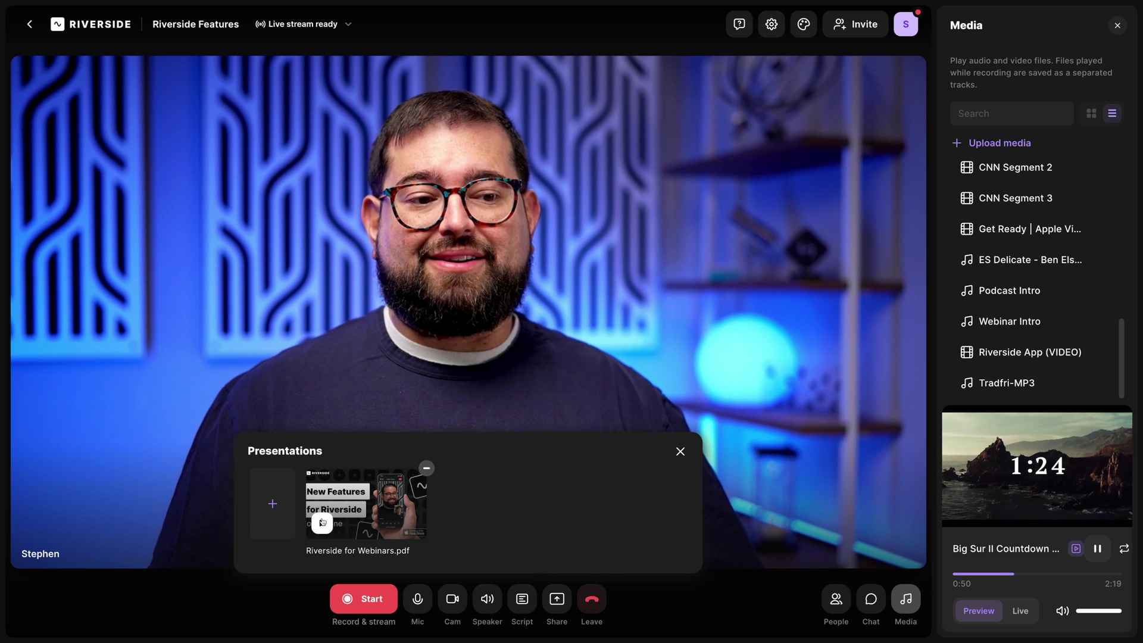
left_click(322, 522)
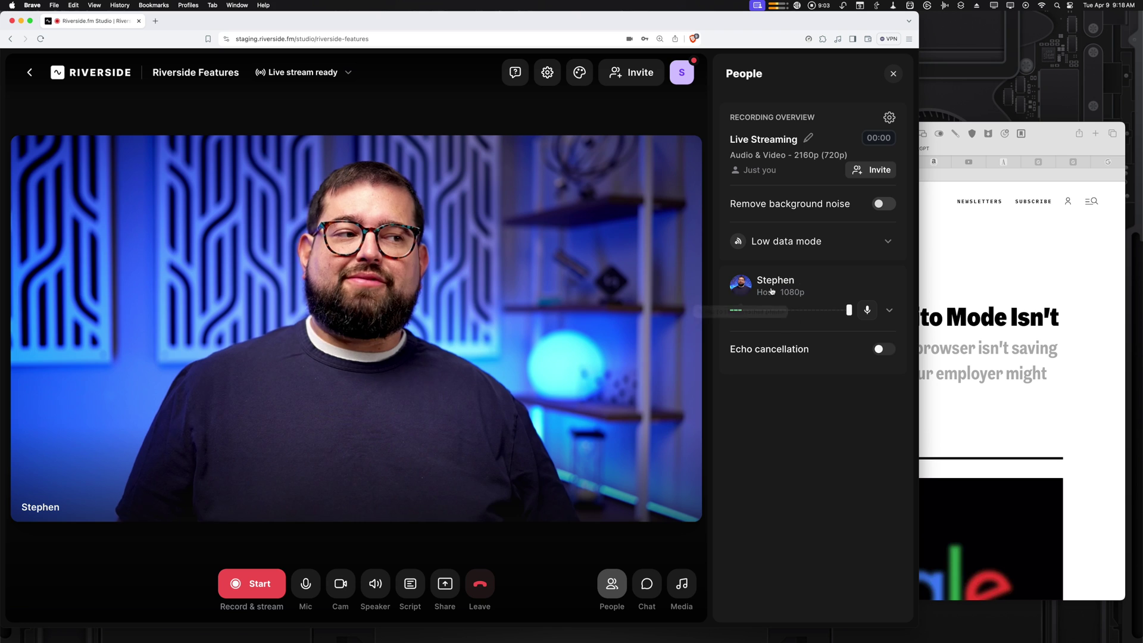
left_click(963, 285)
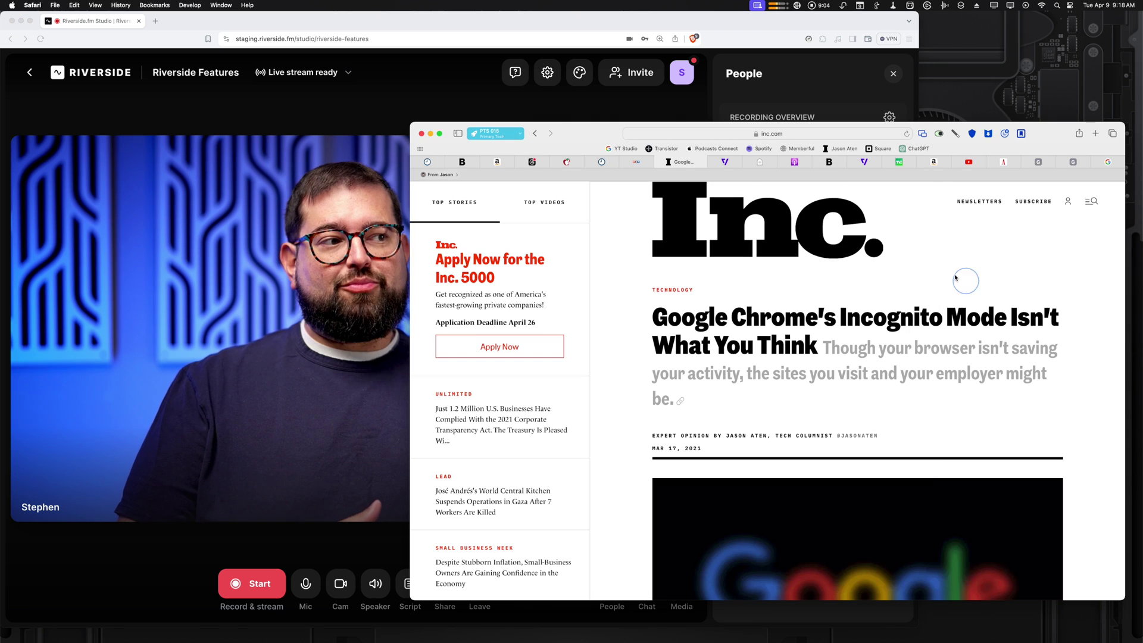
left_click(616, 24)
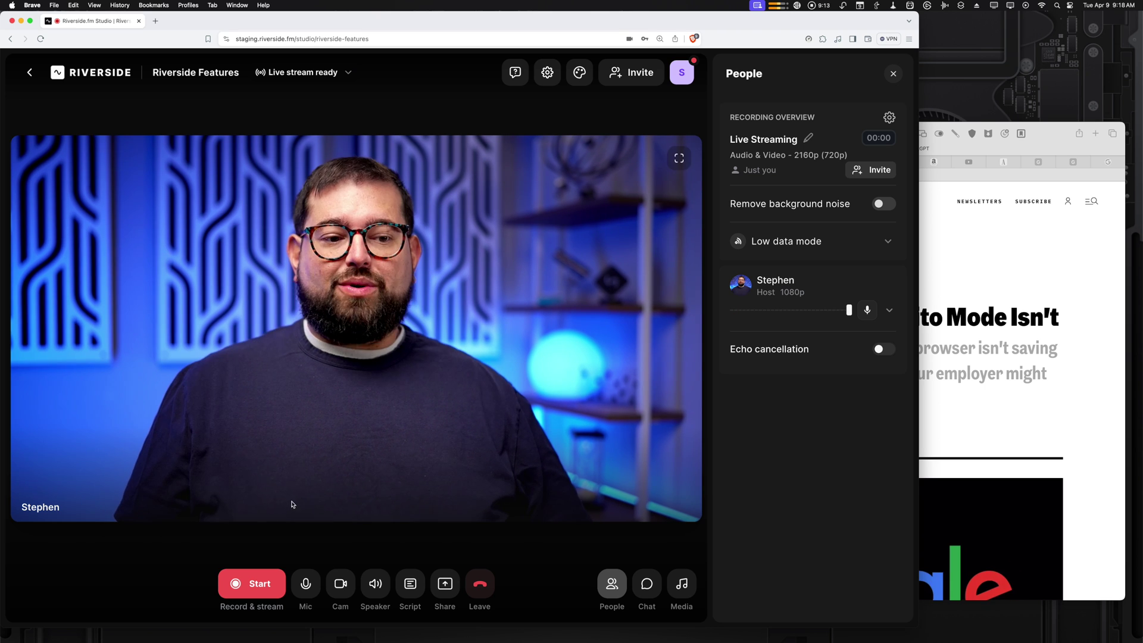
Begin recording the session with Start > Start recording.
left_click(256, 583)
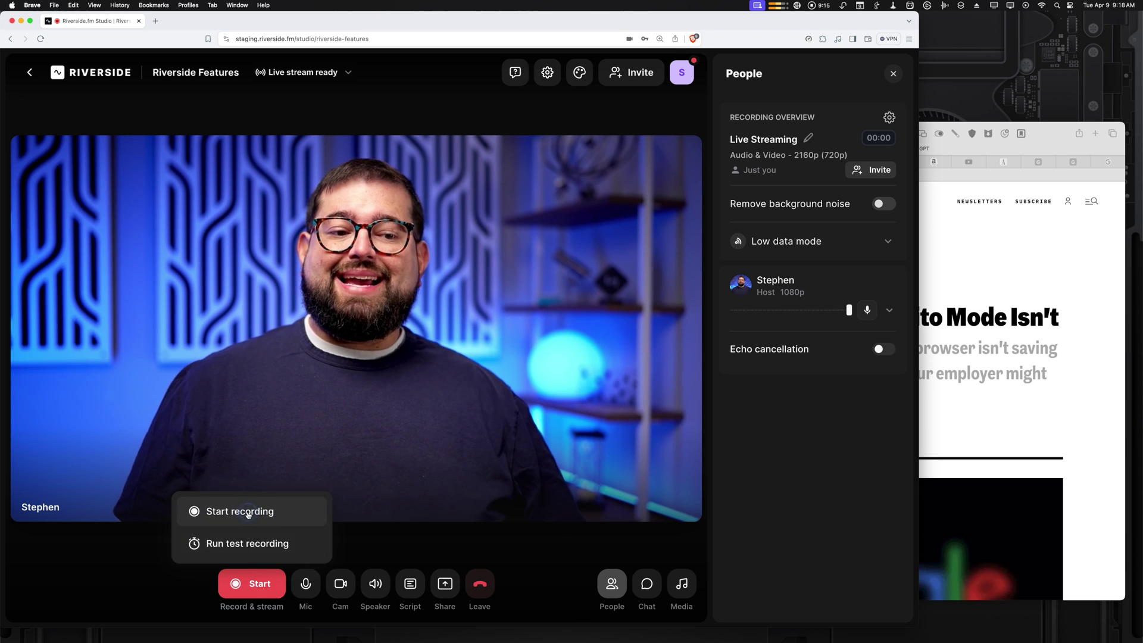
left_click(249, 512)
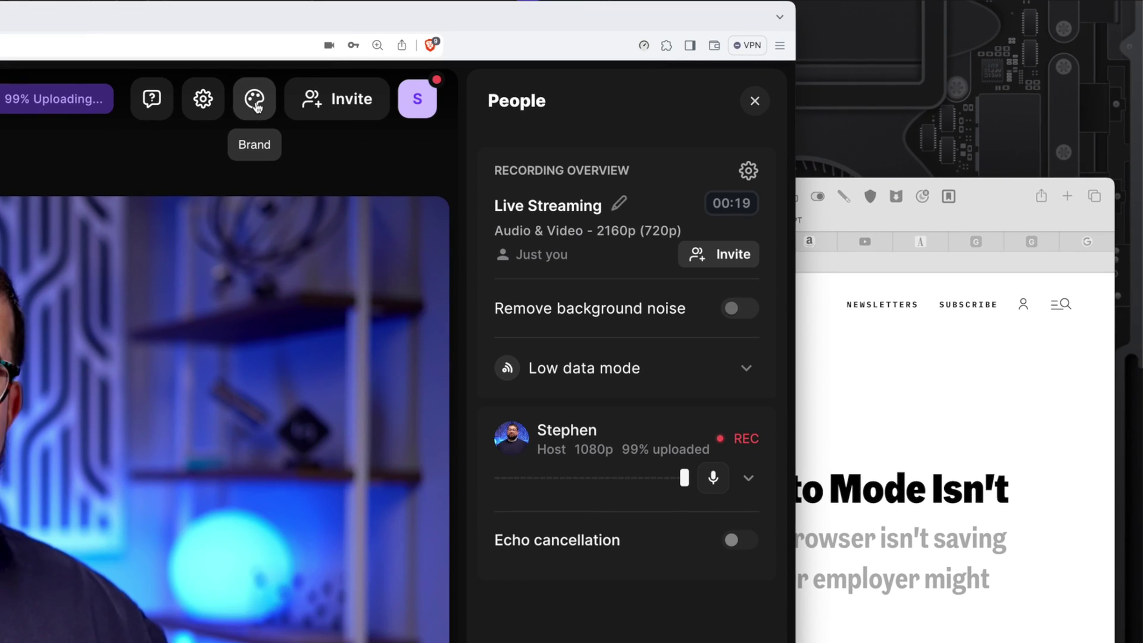
Add the wave logo, apply the Prismatic theme and give the name tag the teal style.
left_click(255, 102)
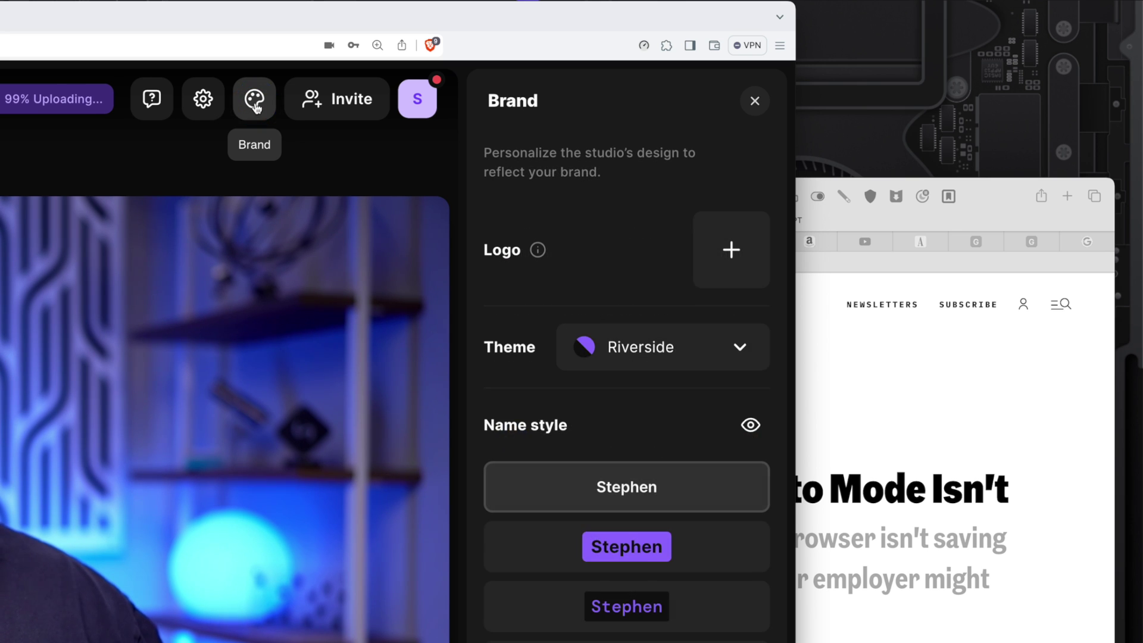
left_click(621, 255)
left_click(588, 423)
left_click(715, 426)
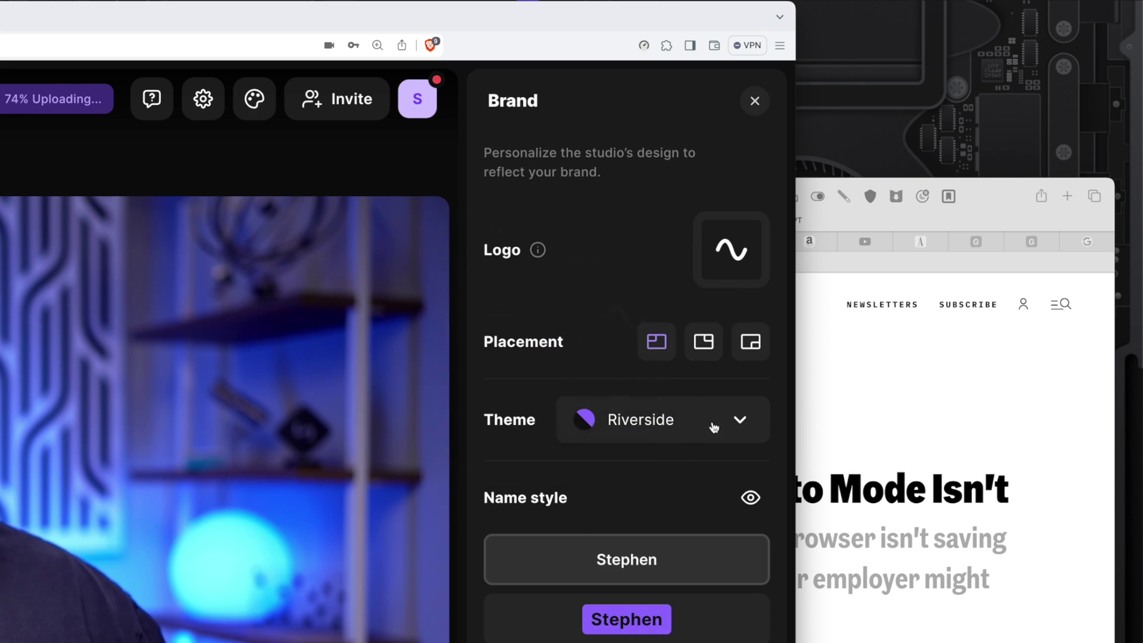
left_click(714, 426)
left_click(740, 627)
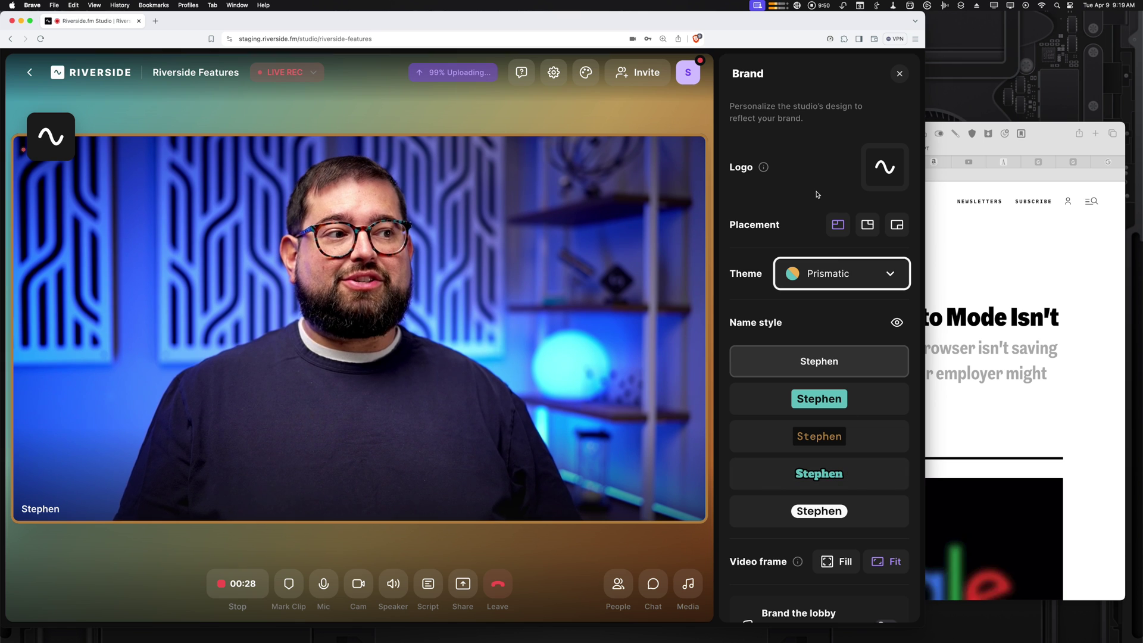
left_click(819, 398)
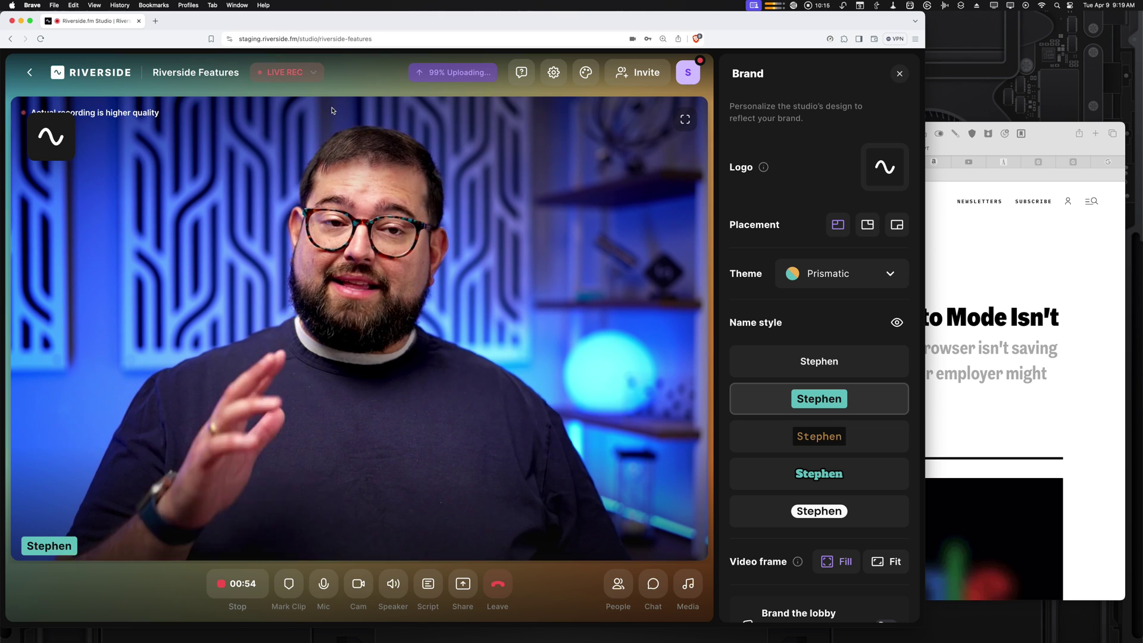
left_click(290, 78)
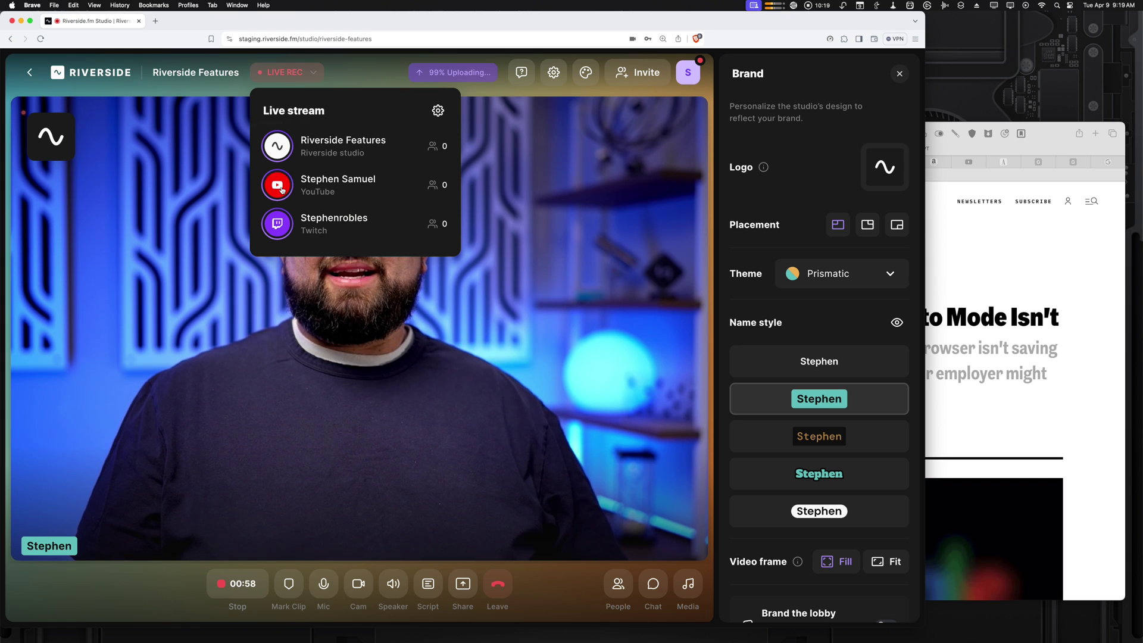
Open the Riverside Features stream's viewer page and enter its chat under a viewer name.
left_click(278, 149)
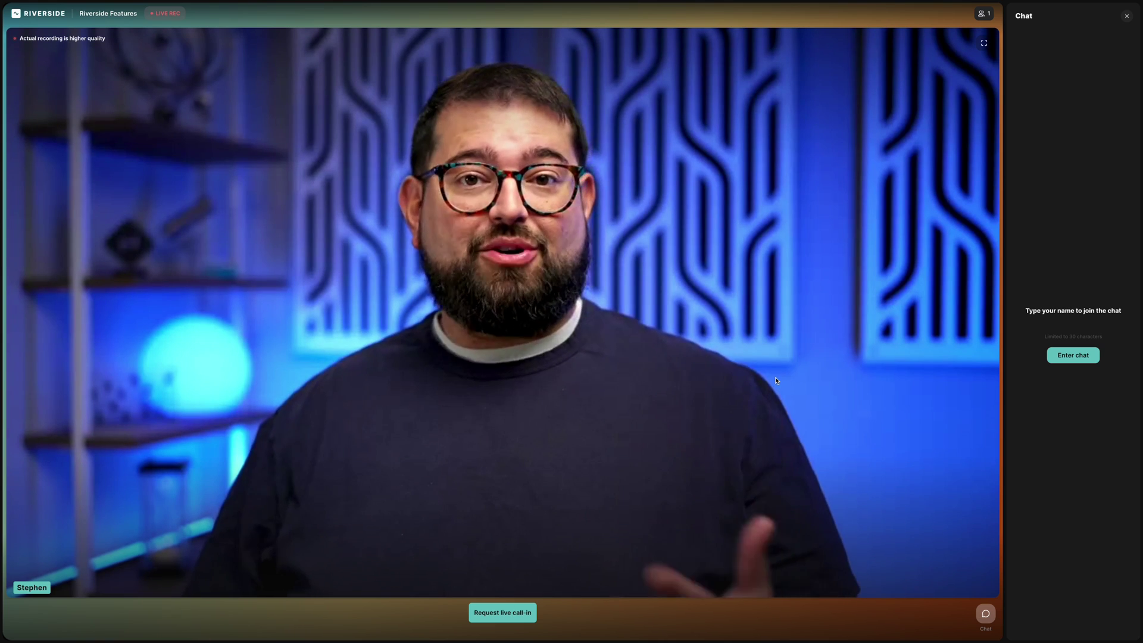
type("Stephen Robles")
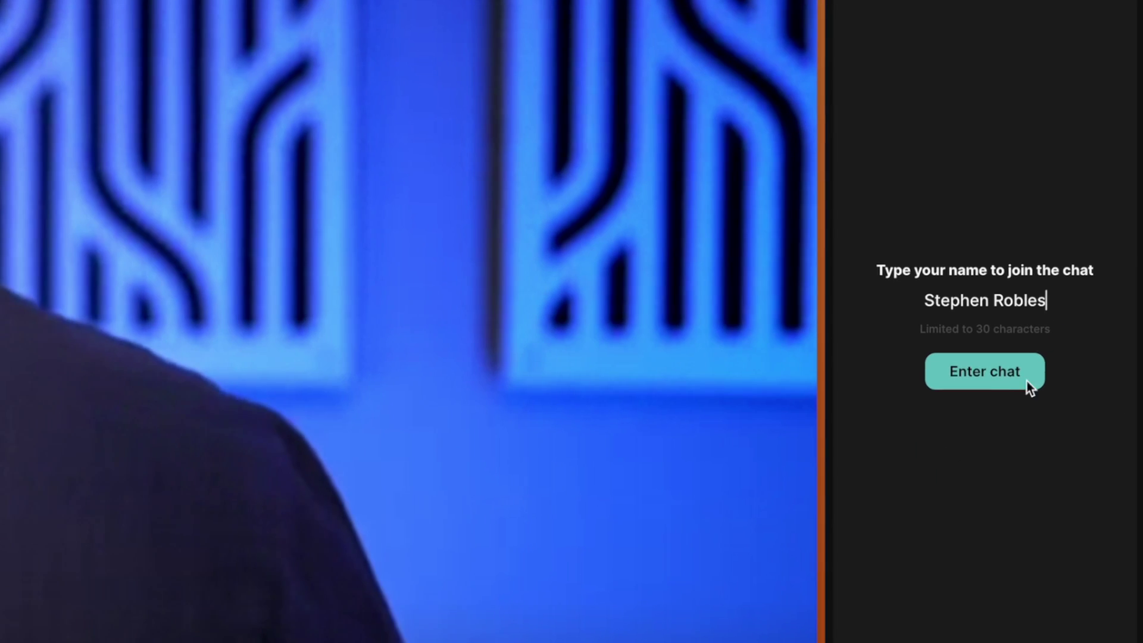
left_click(1027, 381)
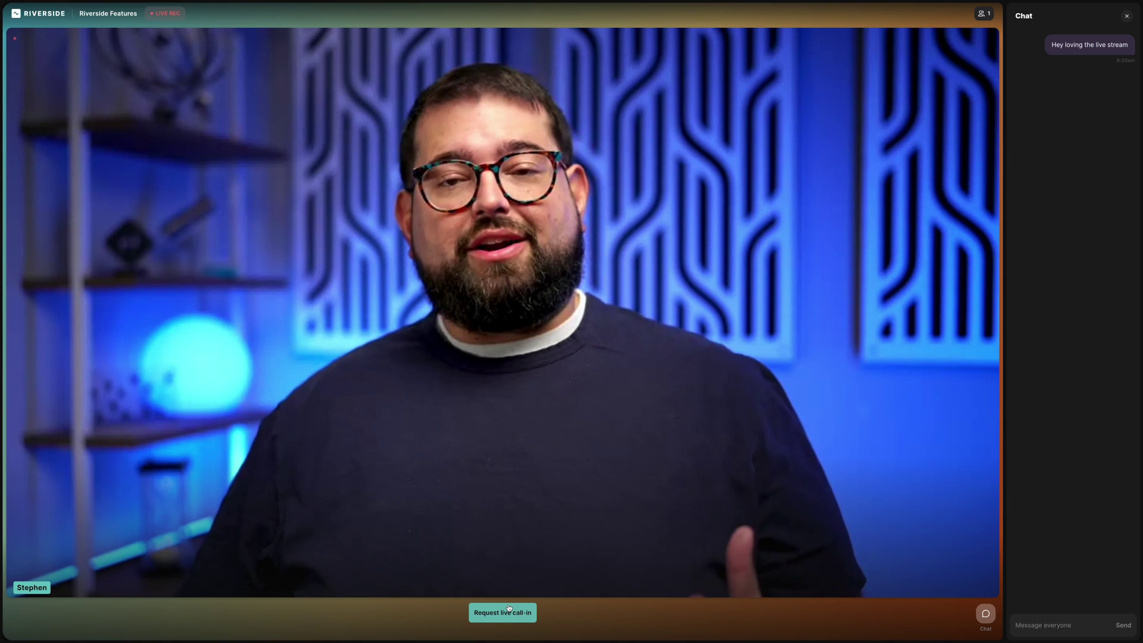
Request a live call-in using the Blackmagic Design camera and confirm the setup.
left_click(509, 609)
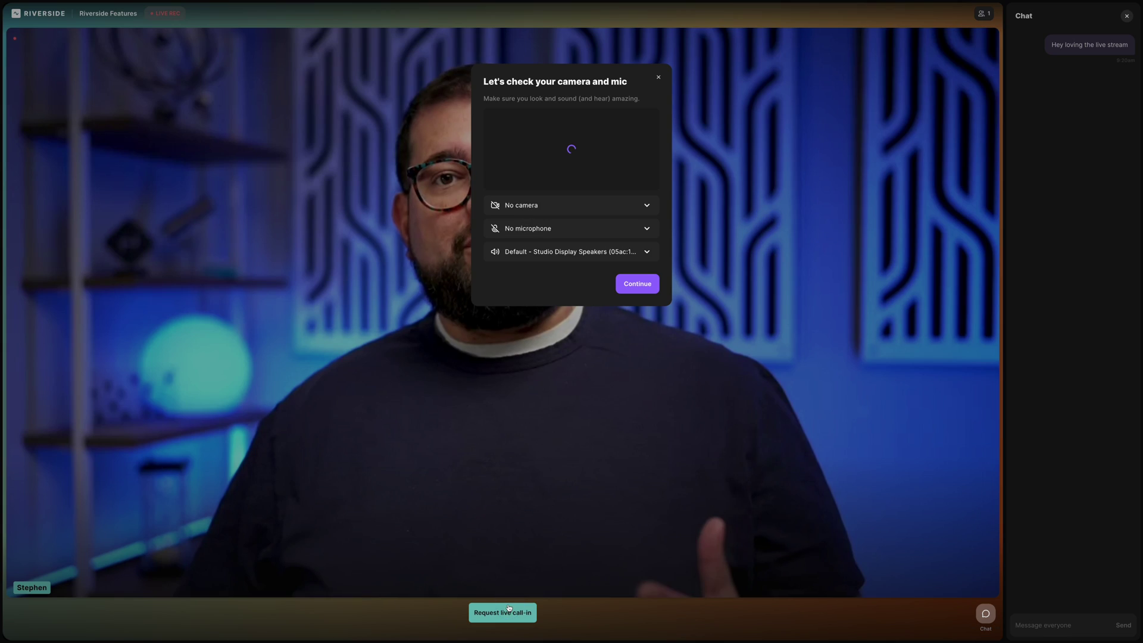
left_click(530, 205)
left_click(547, 217)
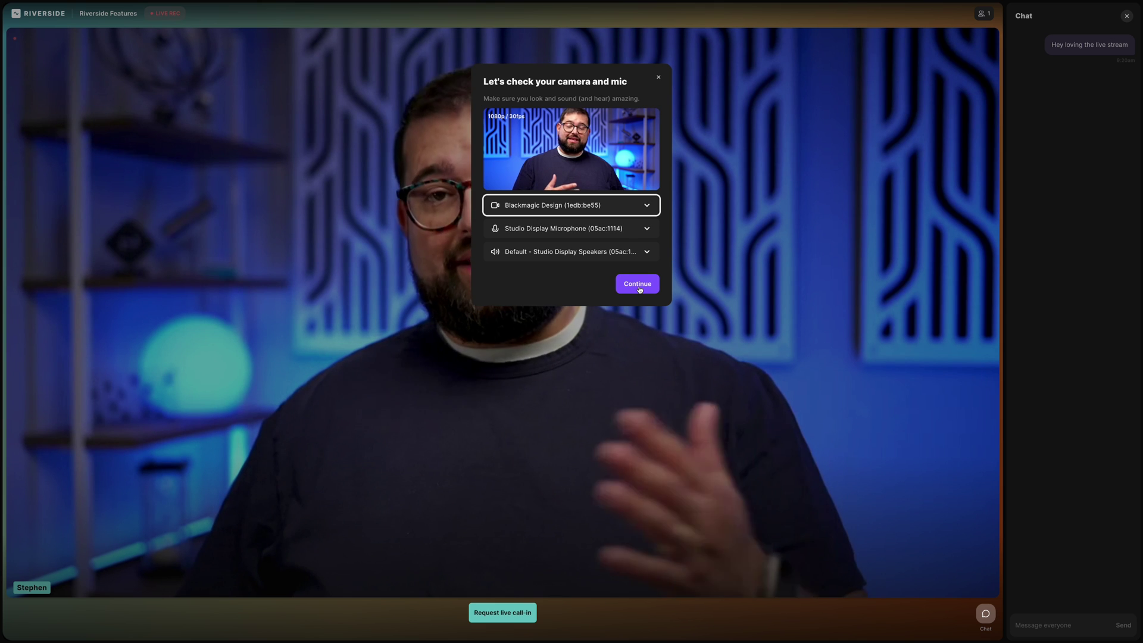
left_click(638, 284)
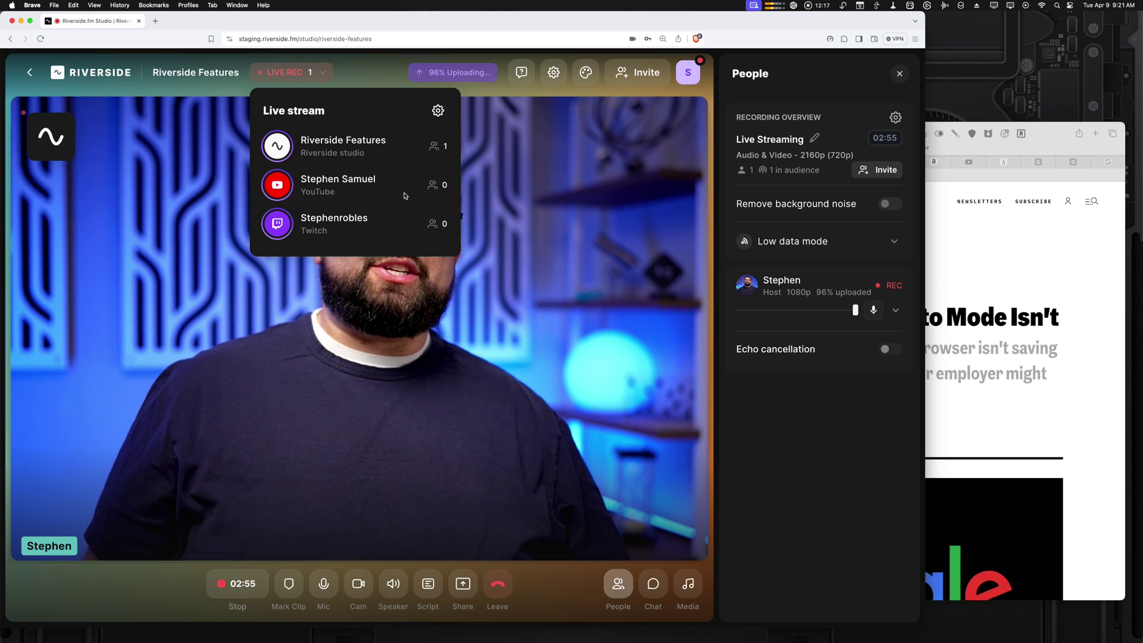
Open the YouTube broadcast and play the Big Sur II Countdown video live from Media.
left_click(277, 187)
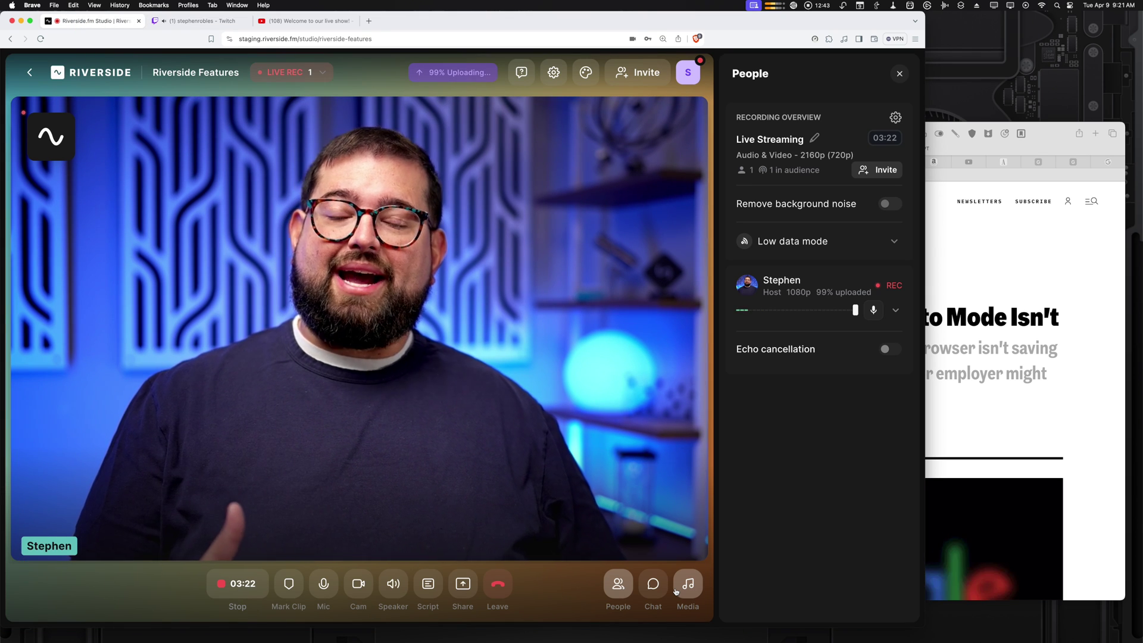
left_click(675, 588)
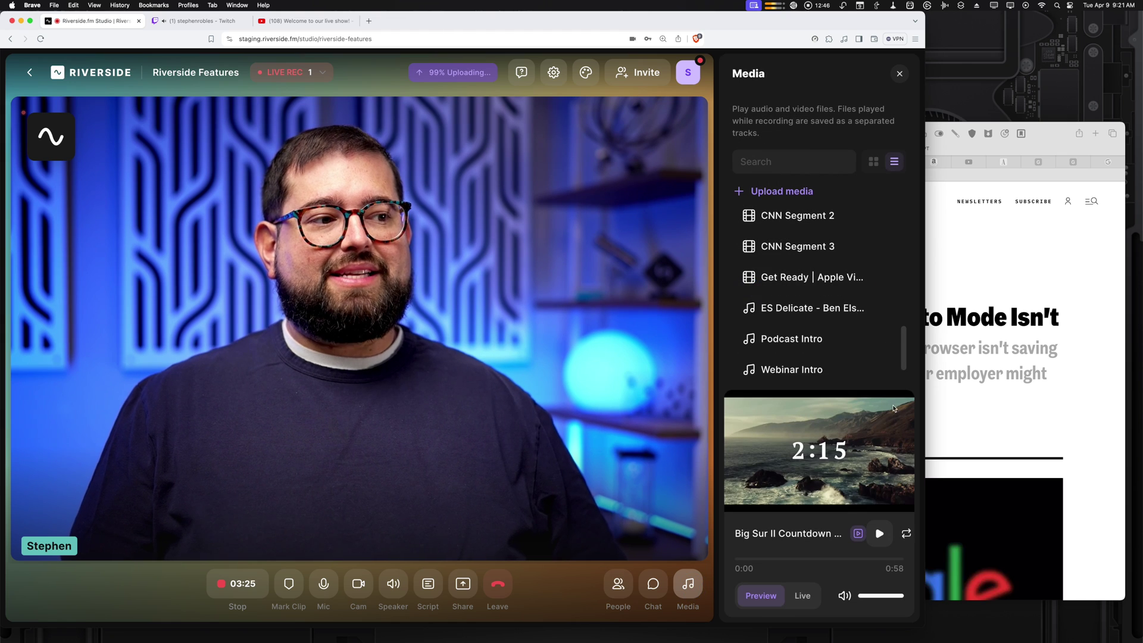
scroll(872, 370, "down", 3)
left_click(879, 533)
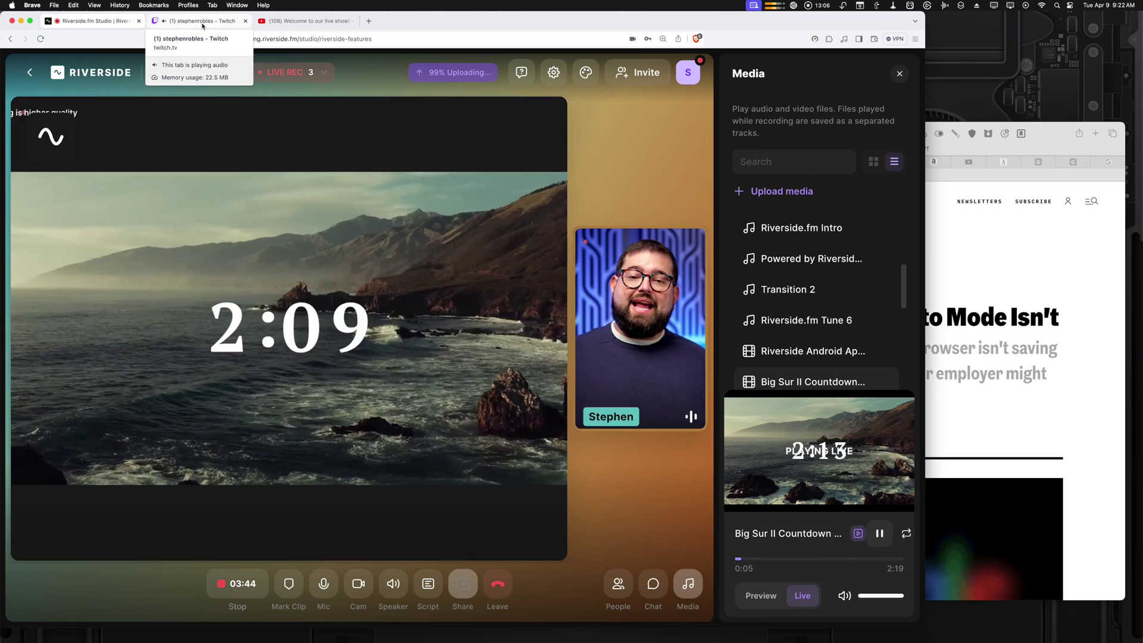
Check the countdown on the Twitch and YouTube live broadcasts.
left_click(202, 25)
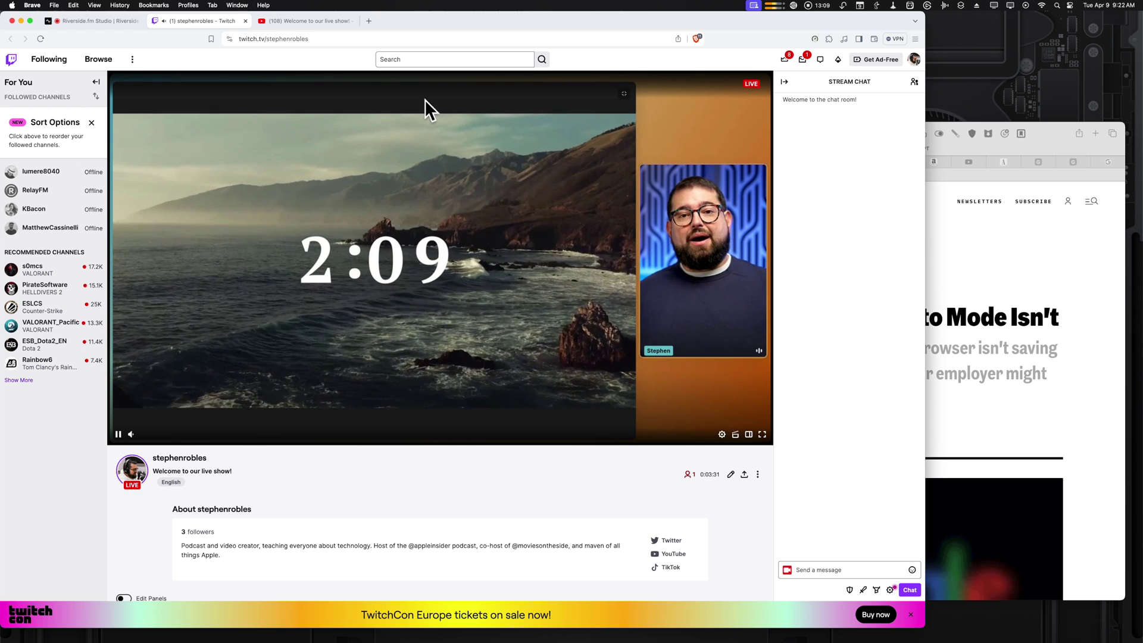
left_click(284, 23)
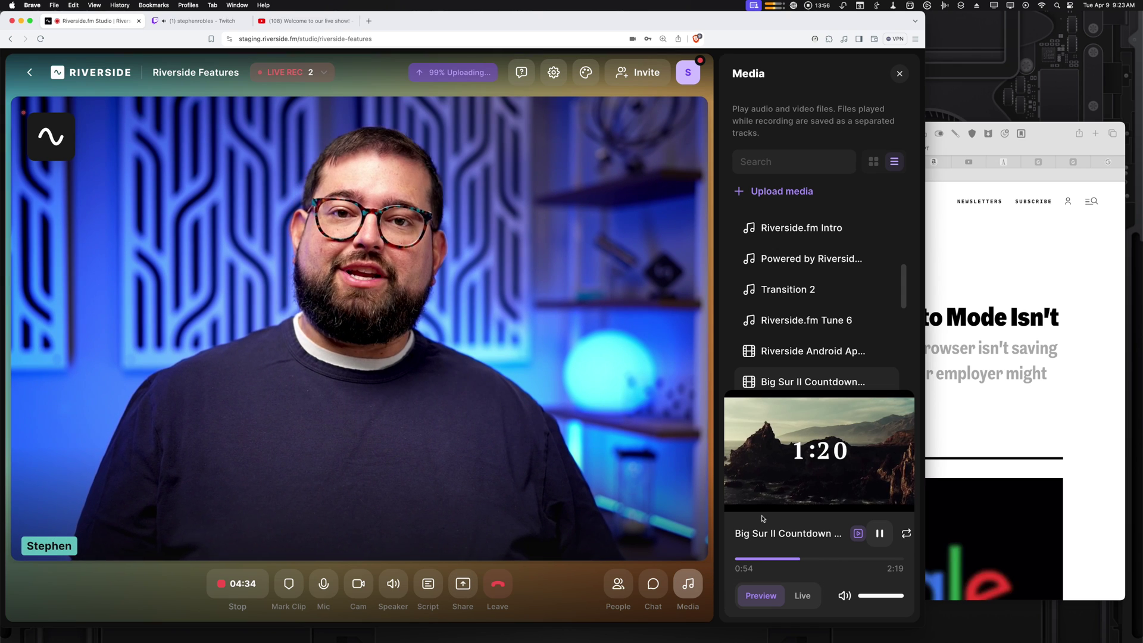
left_click(463, 583)
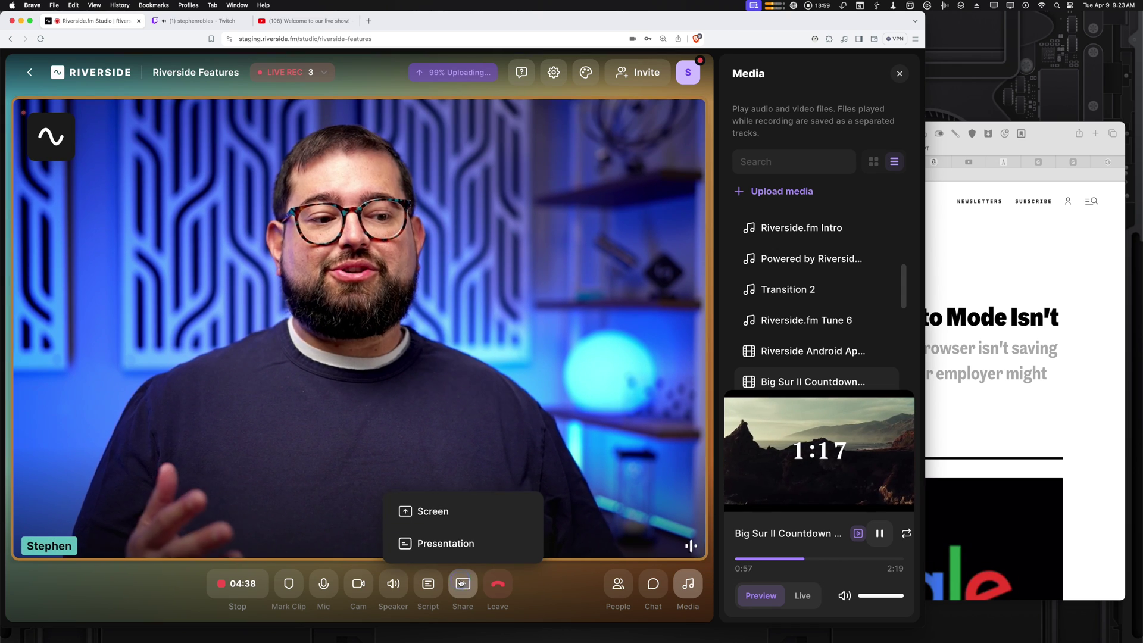
Share the Inc. article browser window into the studio and view it on Twitch and YouTube.
left_click(462, 511)
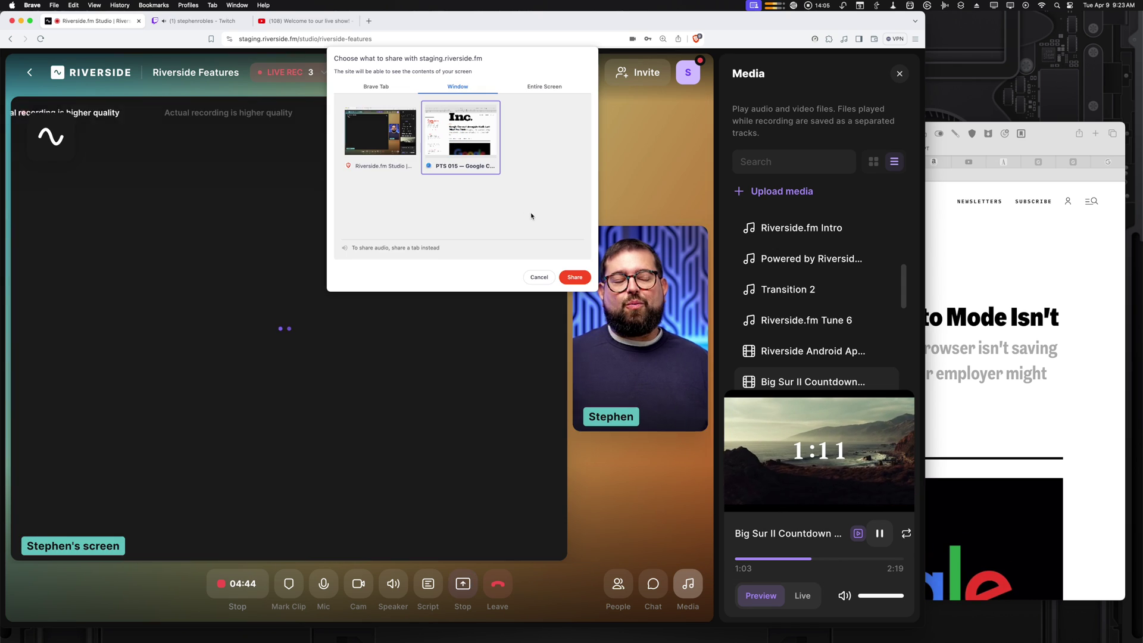
left_click(575, 278)
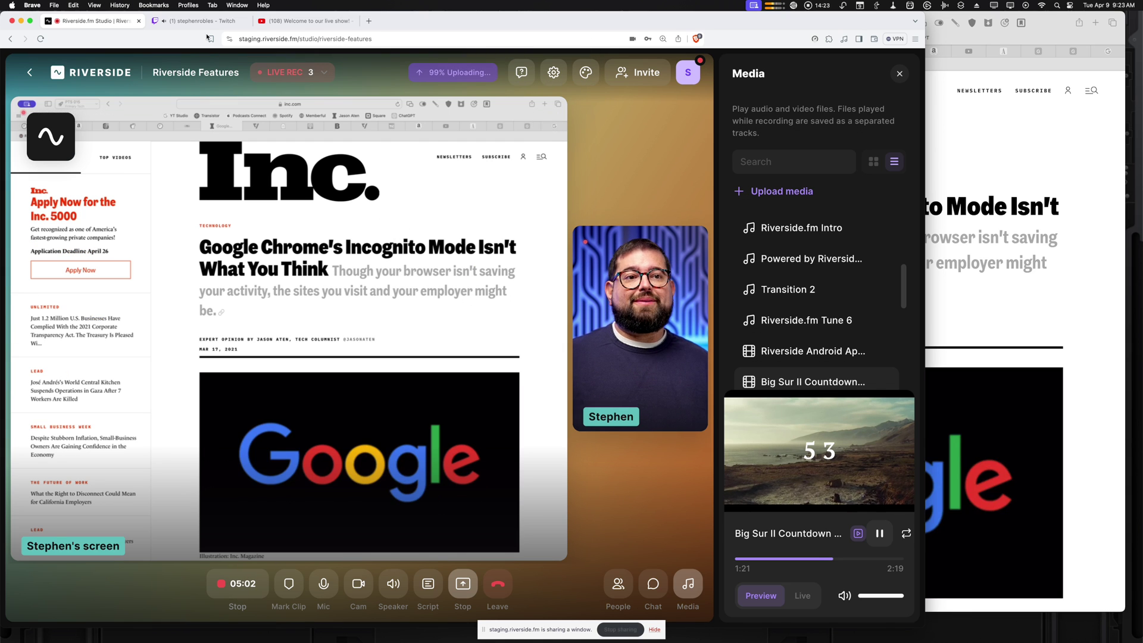
left_click(203, 22)
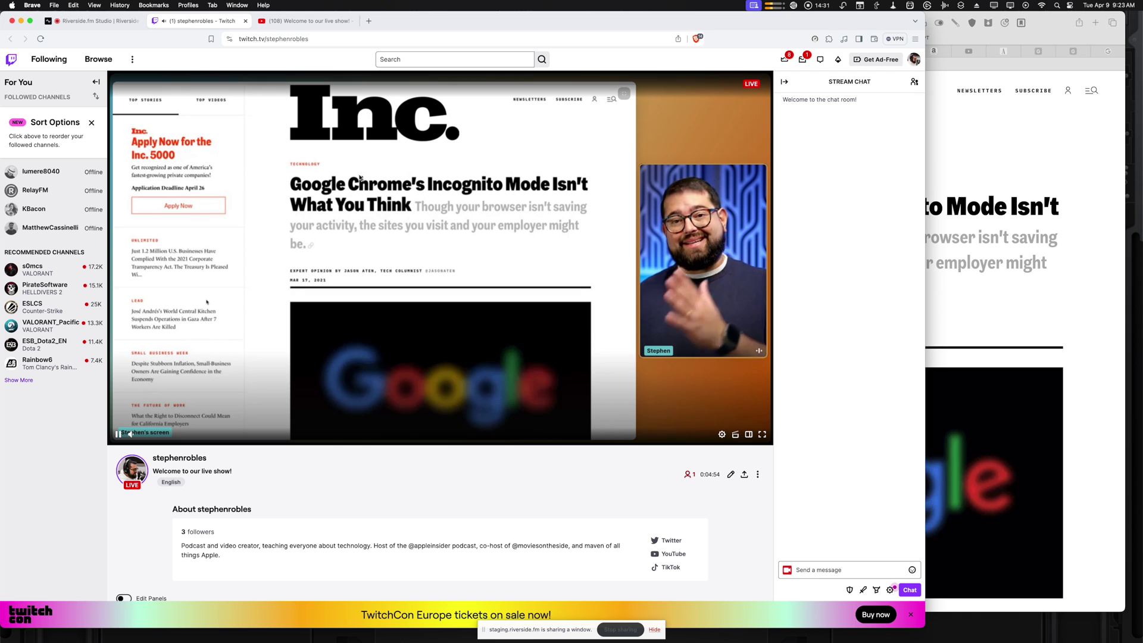
key("ctrl+Tab")
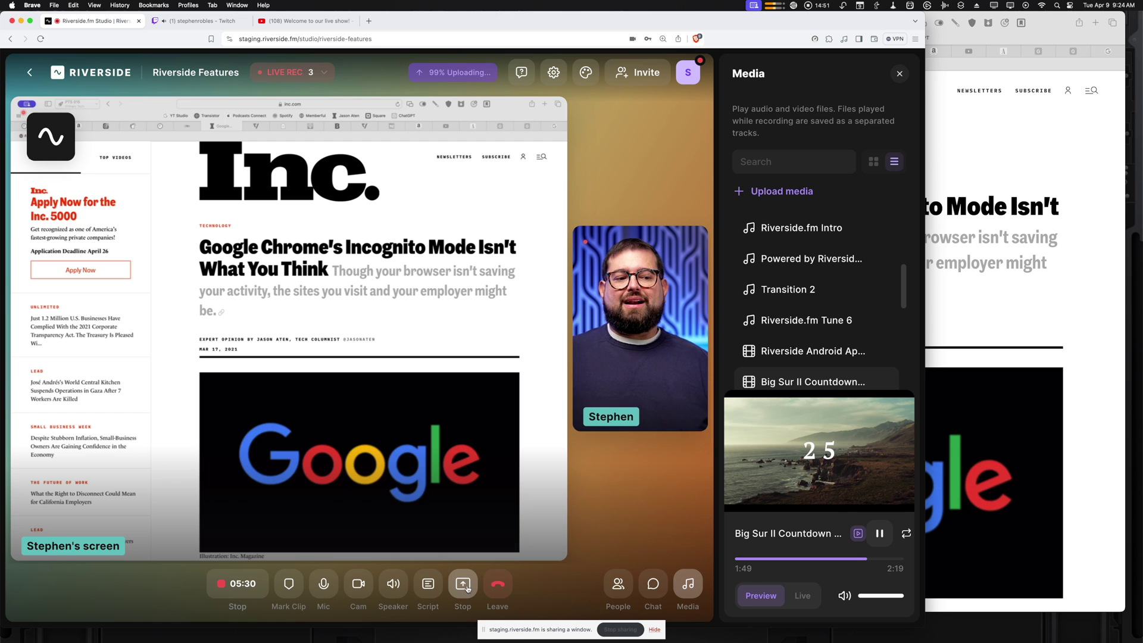
Stop sharing the Inc. article browser window in the Riverside studio.
left_click(465, 584)
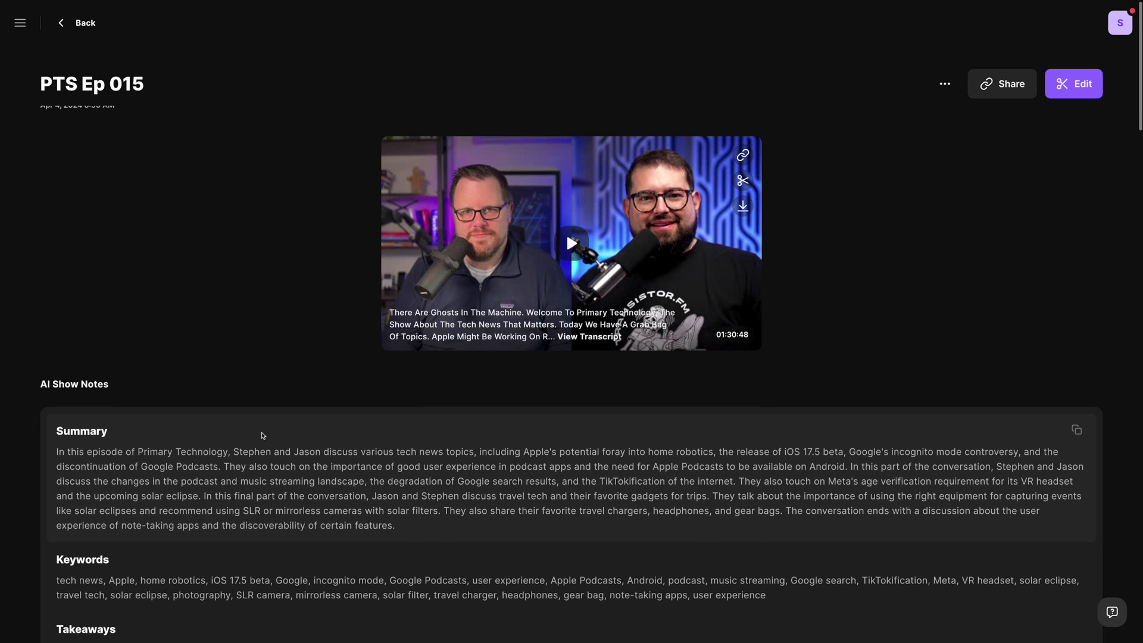
scroll(188, 266, "down", 4)
scroll(188, 265, "down", 5)
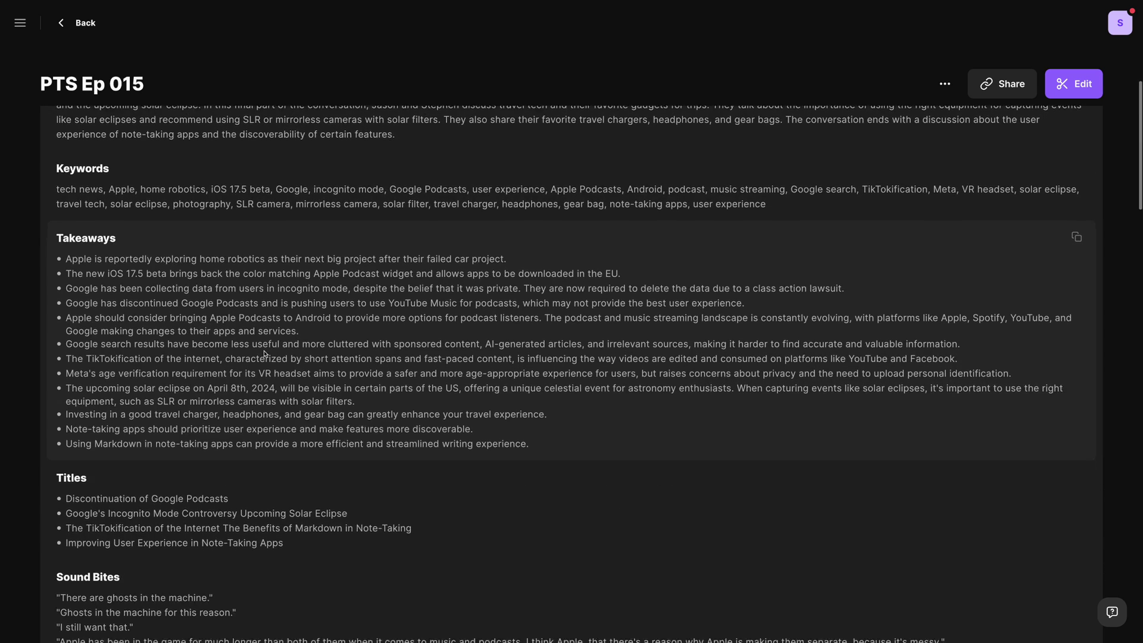
scroll(228, 399, "down", 4)
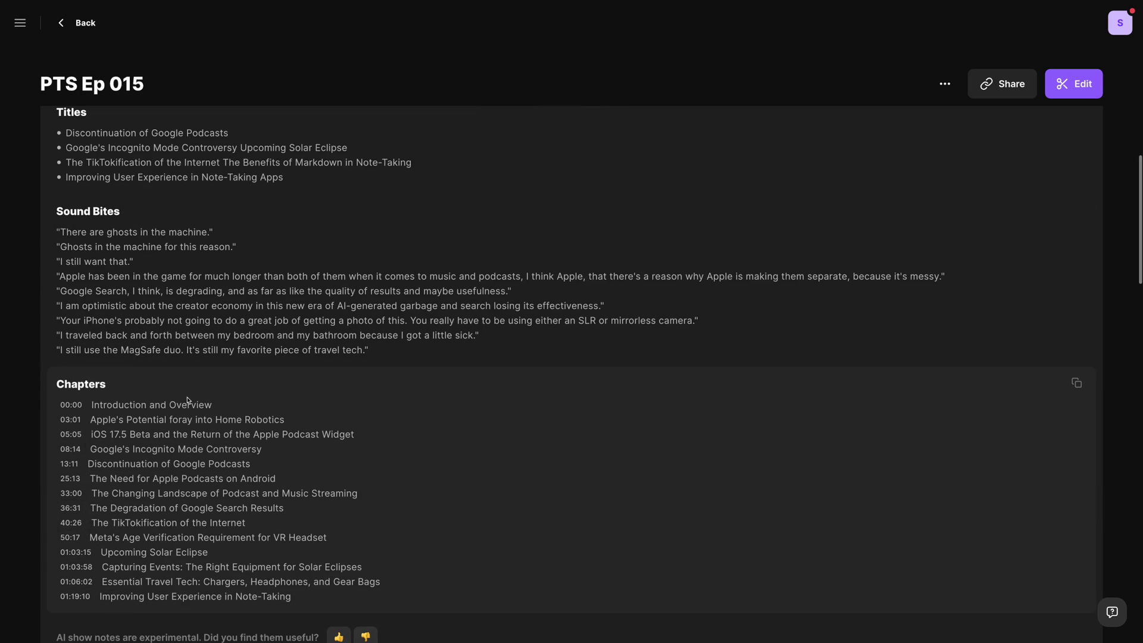
scroll(286, 464, "down", 2)
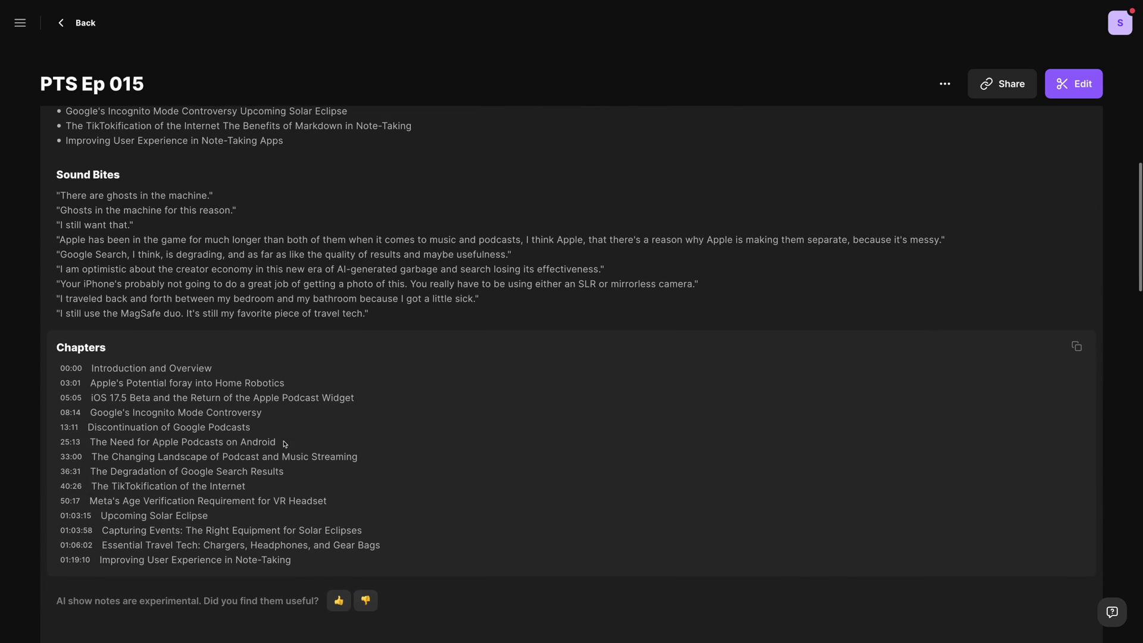
scroll(573, 257, "down", 2)
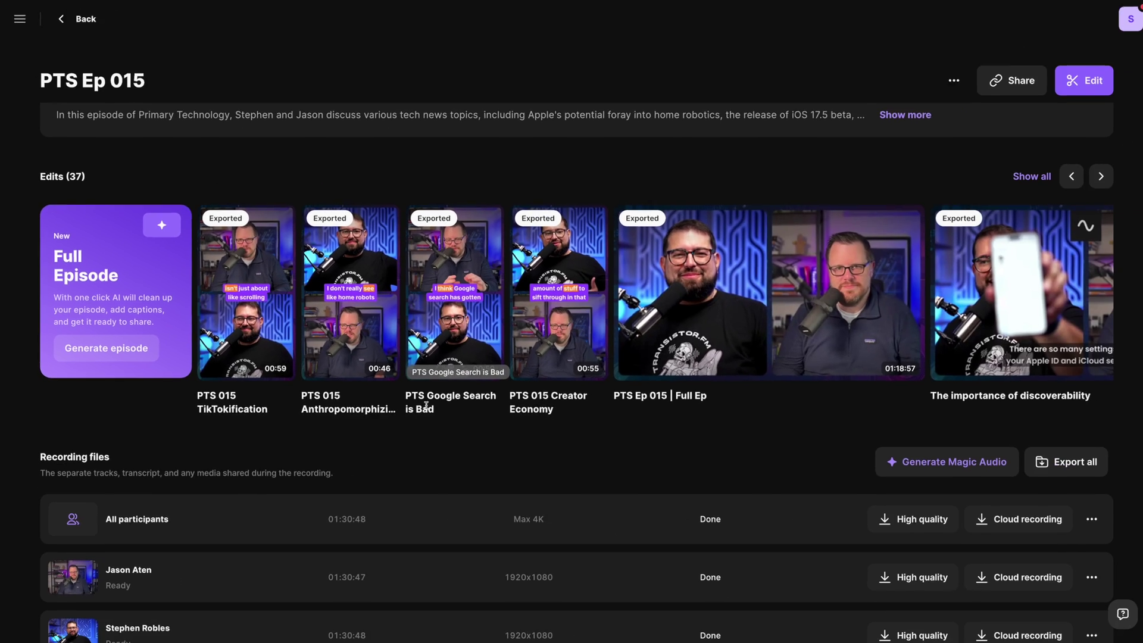
scroll(423, 415, "down", 4)
scroll(447, 414, "down", 2)
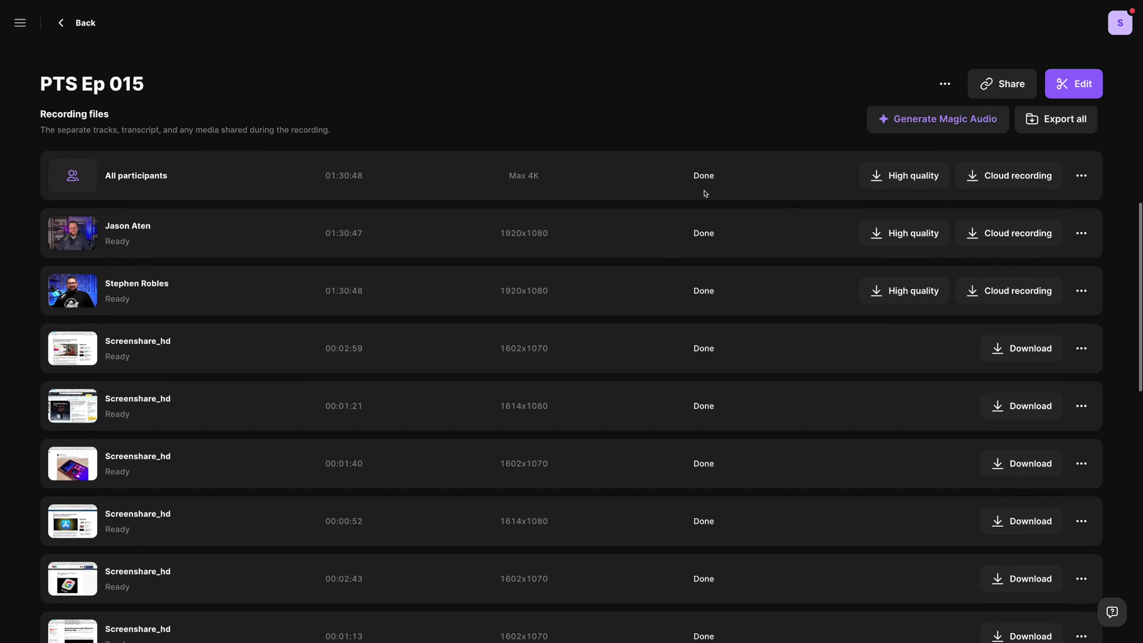
left_click(904, 234)
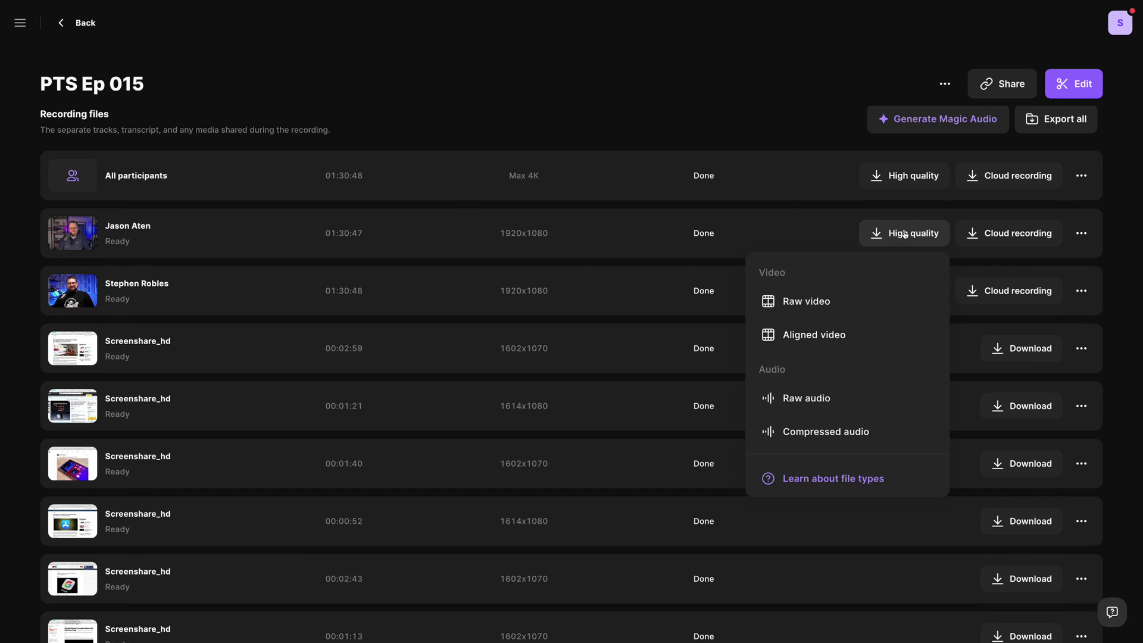
left_click(782, 138)
scroll(792, 376, "down", 3)
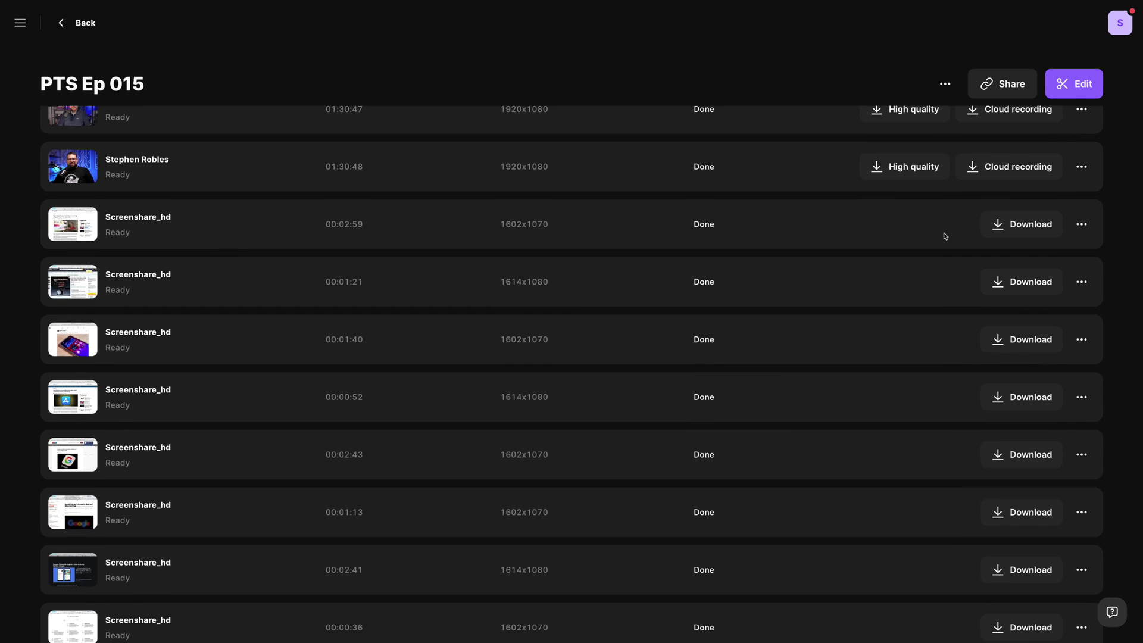
left_click(1036, 286)
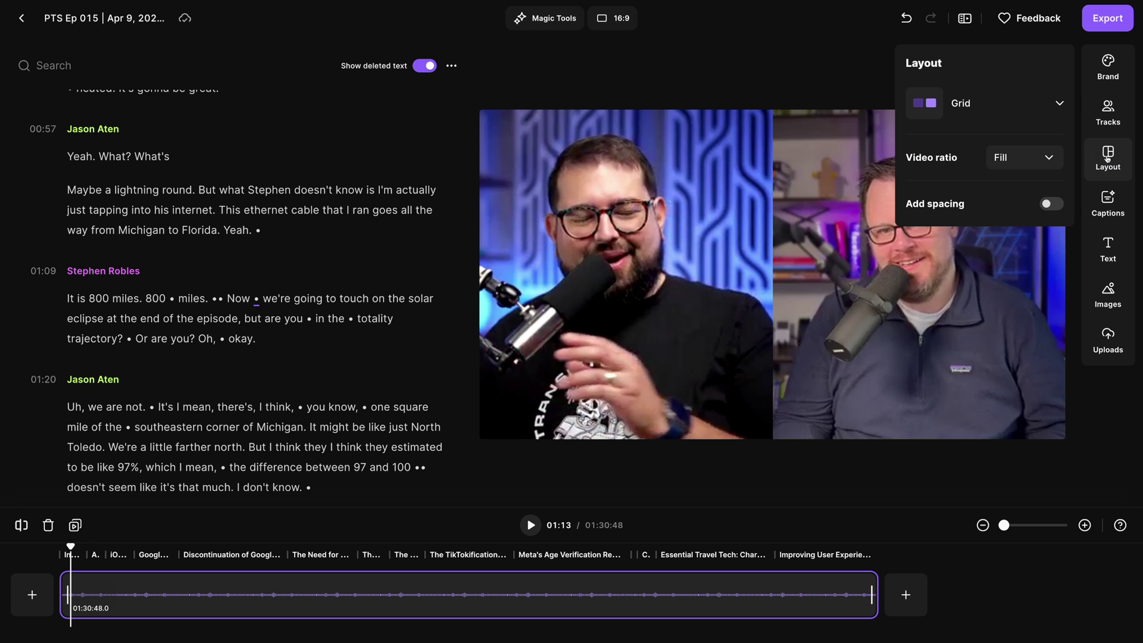
Add spacing between speaker tiles and apply the purple brand background.
left_click(1049, 205)
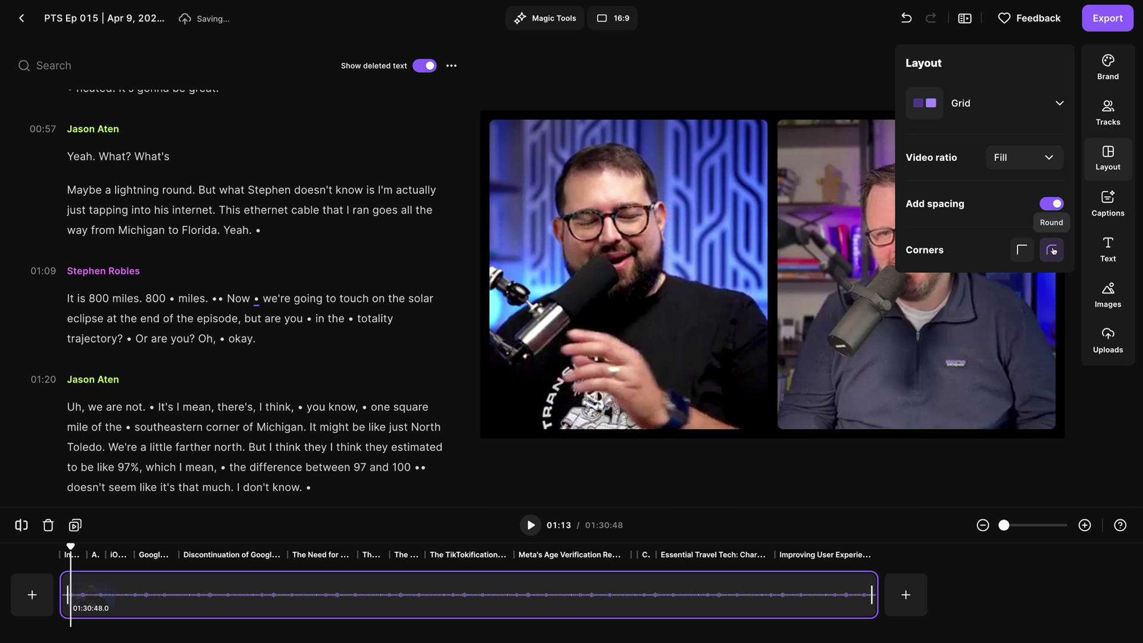
left_click(1110, 79)
left_click(1048, 208)
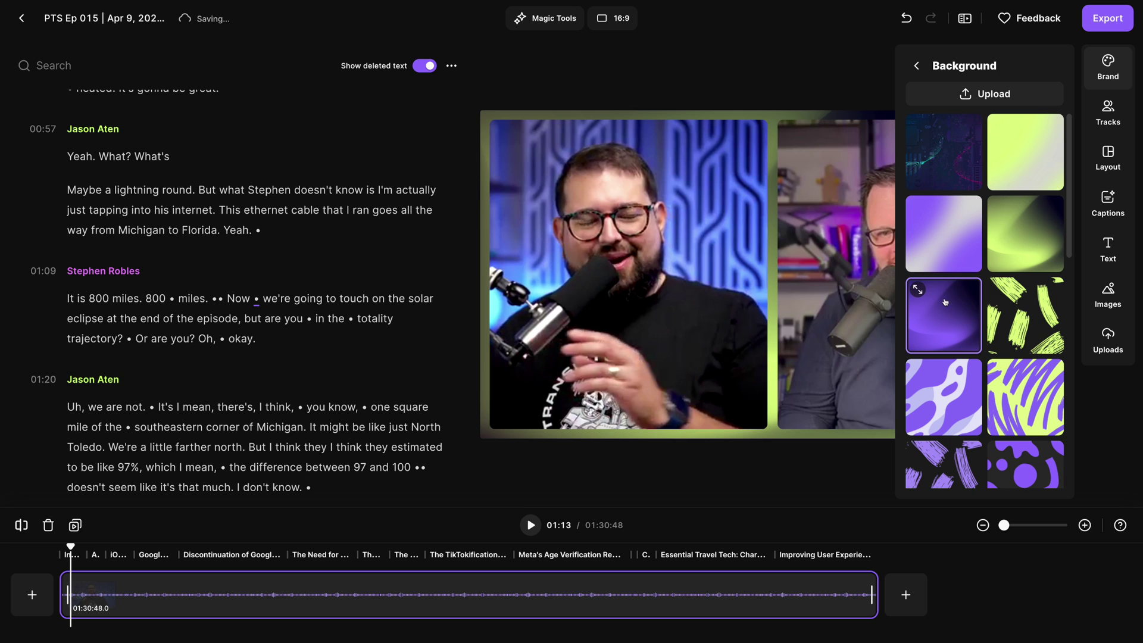
left_click(945, 302)
left_click(819, 75)
Try the Full screen layout, return to Grid with both speakers, then jump to 24:43.
left_click(116, 578)
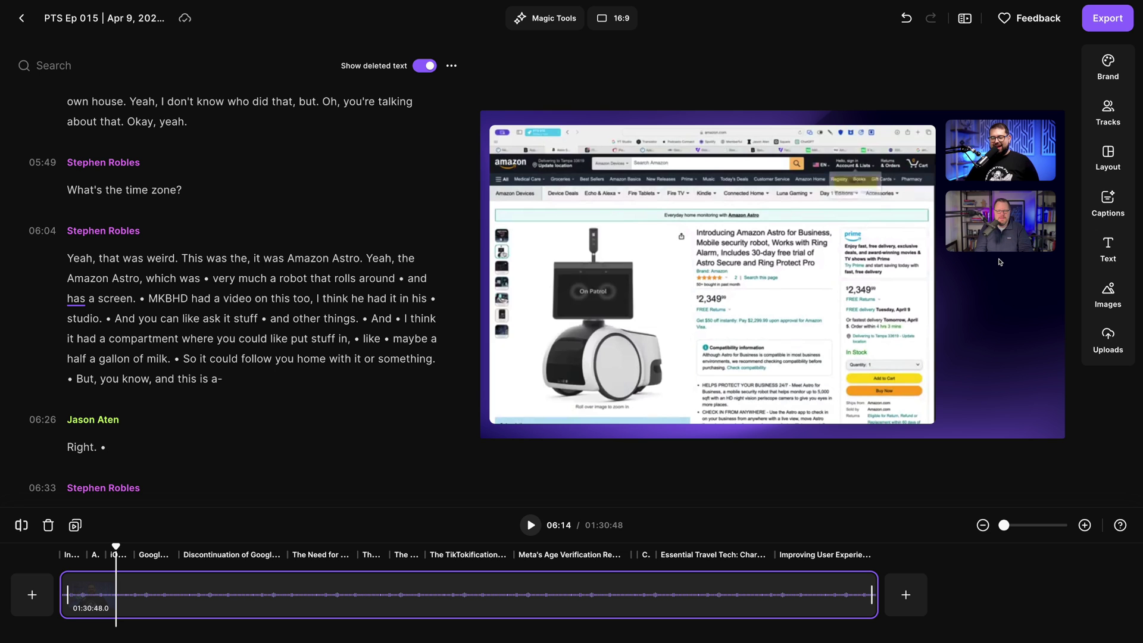
left_click(1104, 162)
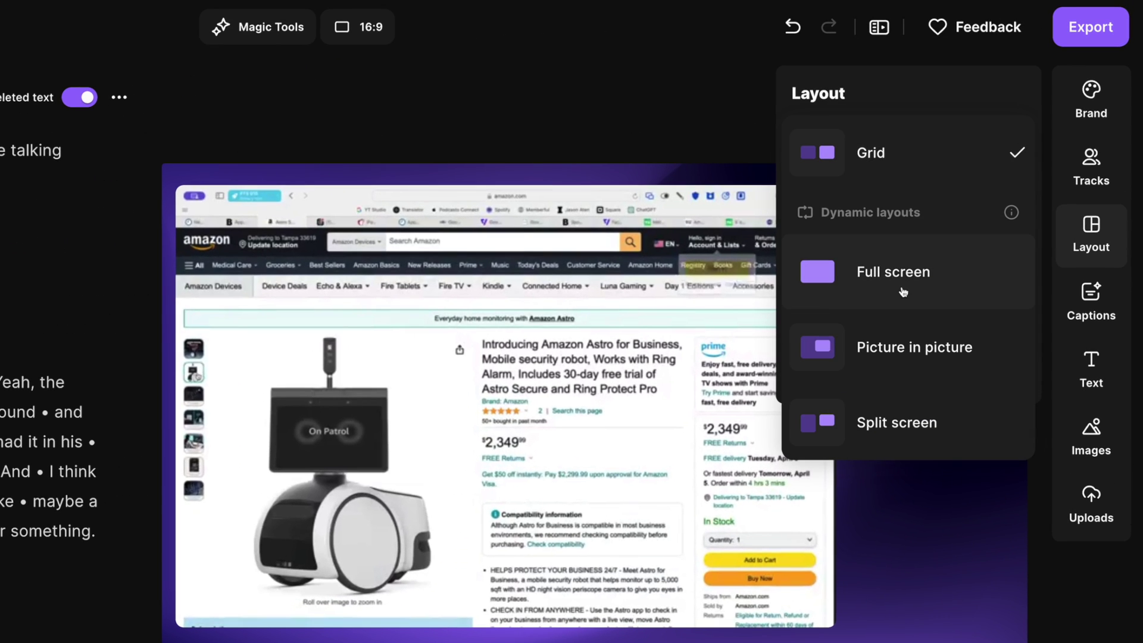
left_click(903, 292)
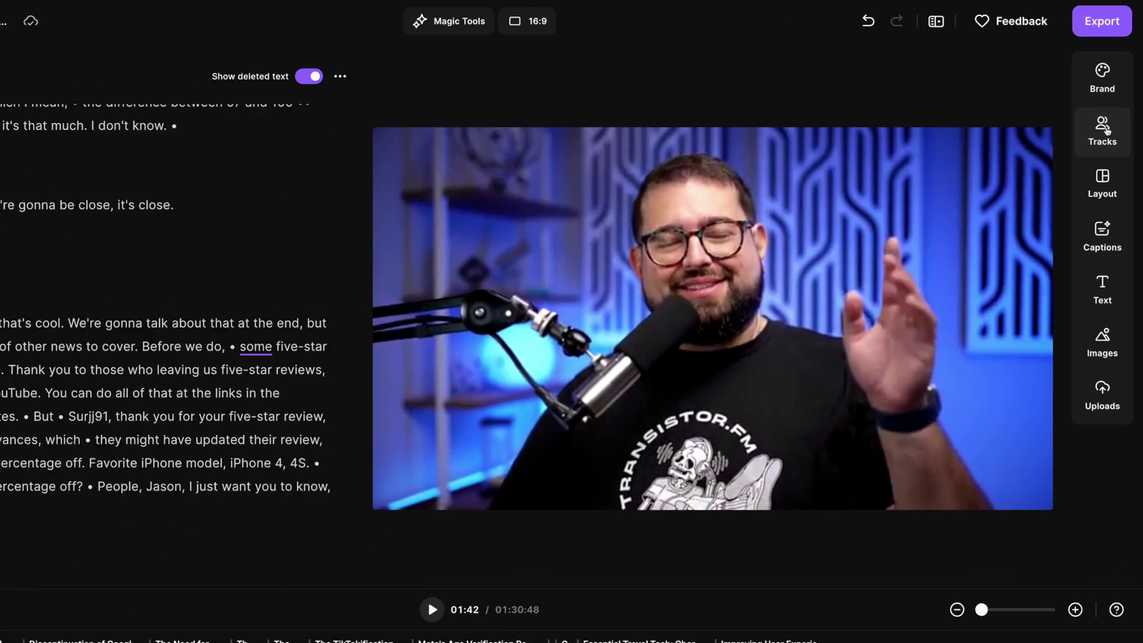
left_click(1091, 232)
left_click(833, 148)
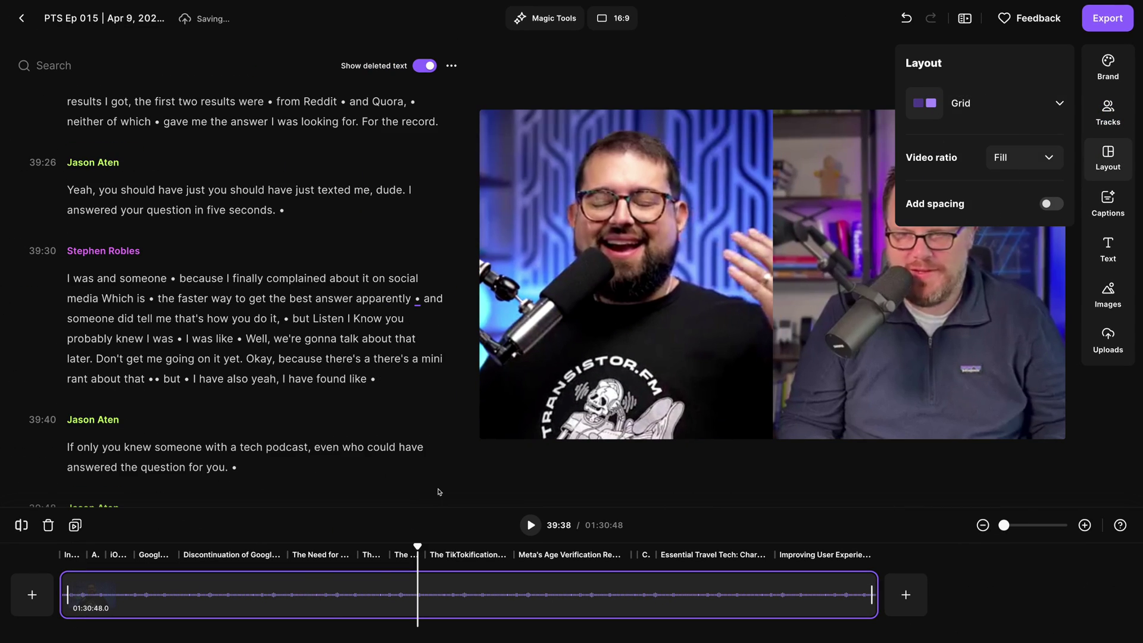
left_click(315, 609)
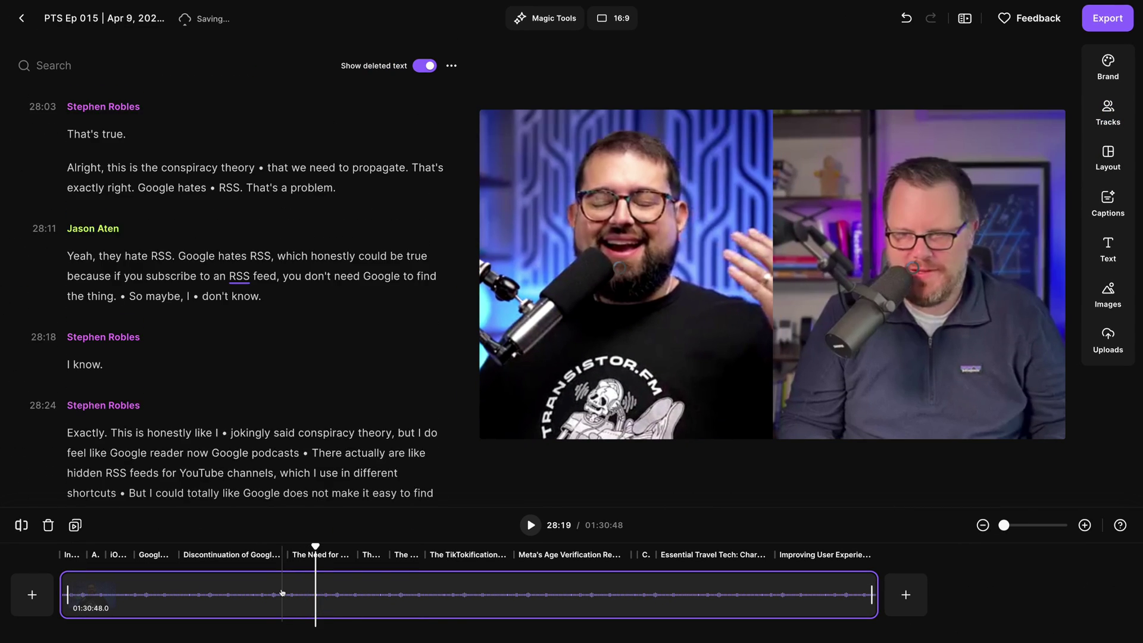
left_click(282, 594)
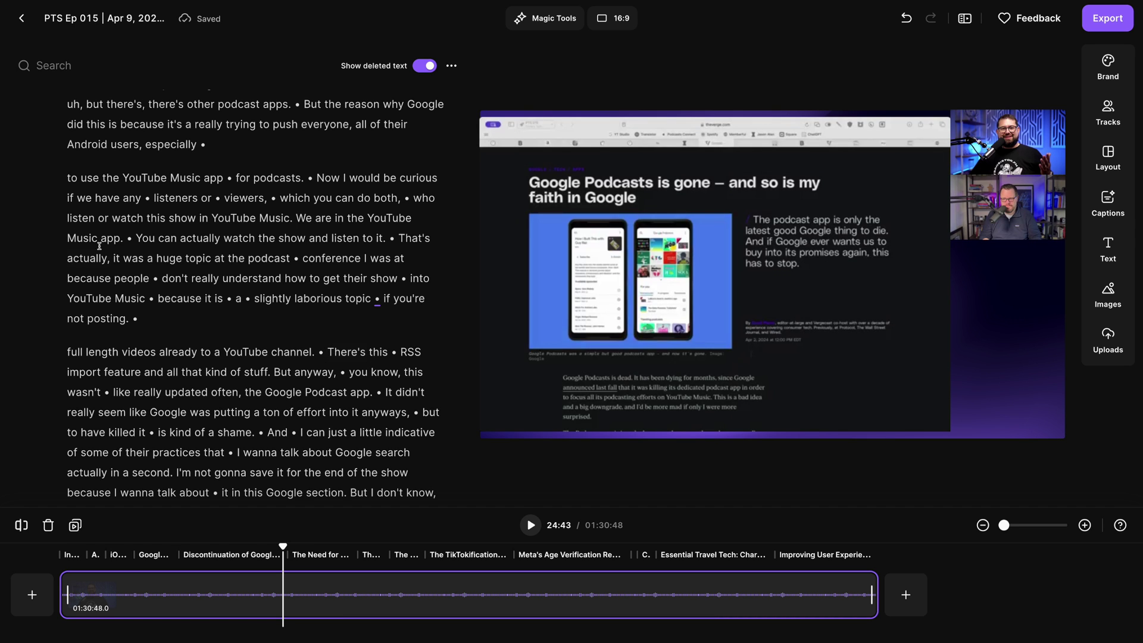
left_click(111, 218)
Delete the transcript passage about Android's default podcast app.
scroll(136, 313, "up", 3)
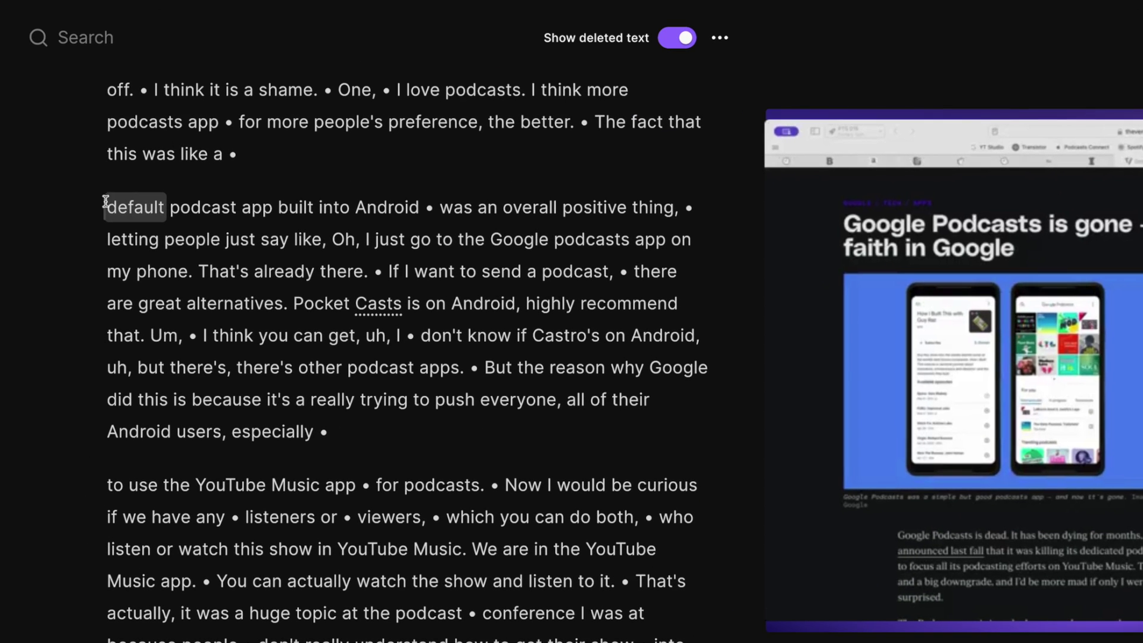
left_click_drag(69, 172, 214, 183)
left_click_drag(340, 224, 332, 234)
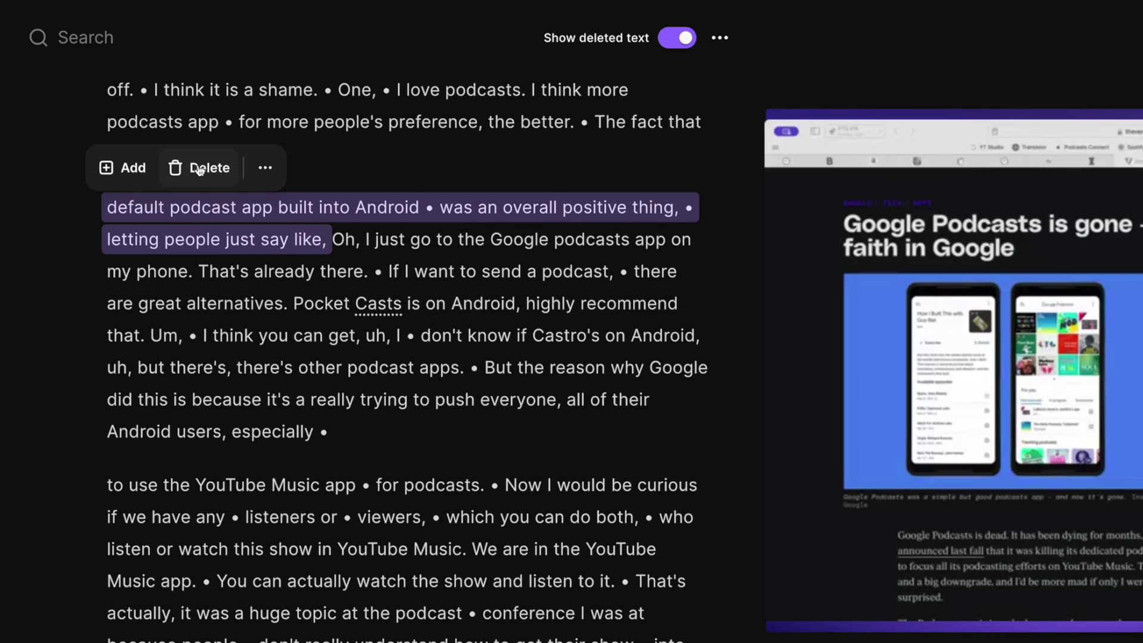
left_click(199, 170)
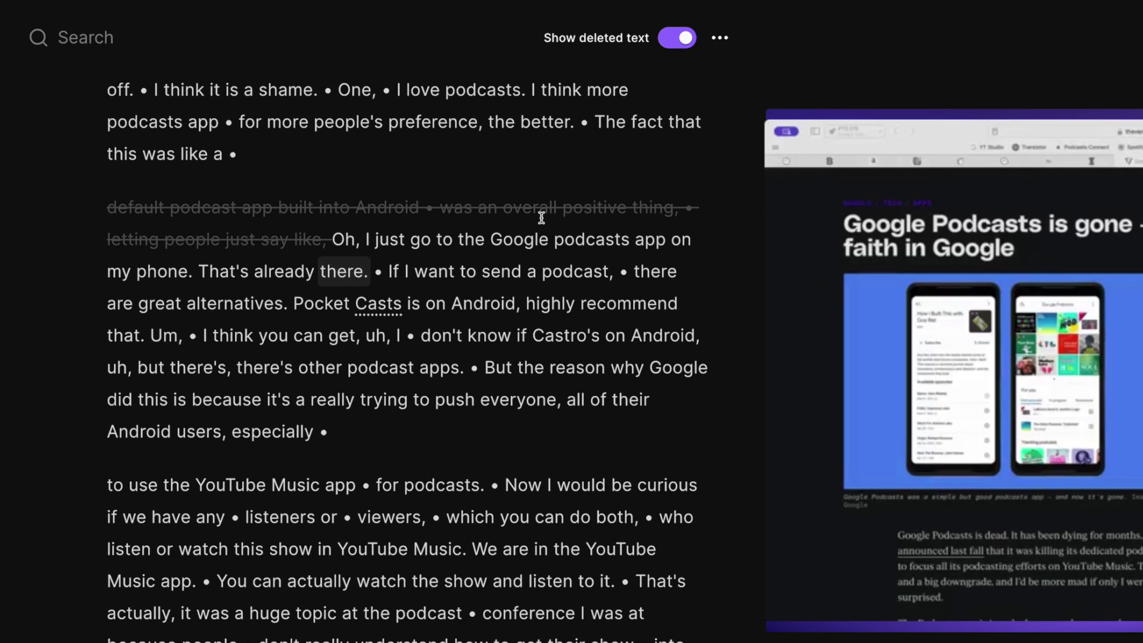
Search the transcript for 'google podcasts' to list its 8 matches.
left_click(244, 30)
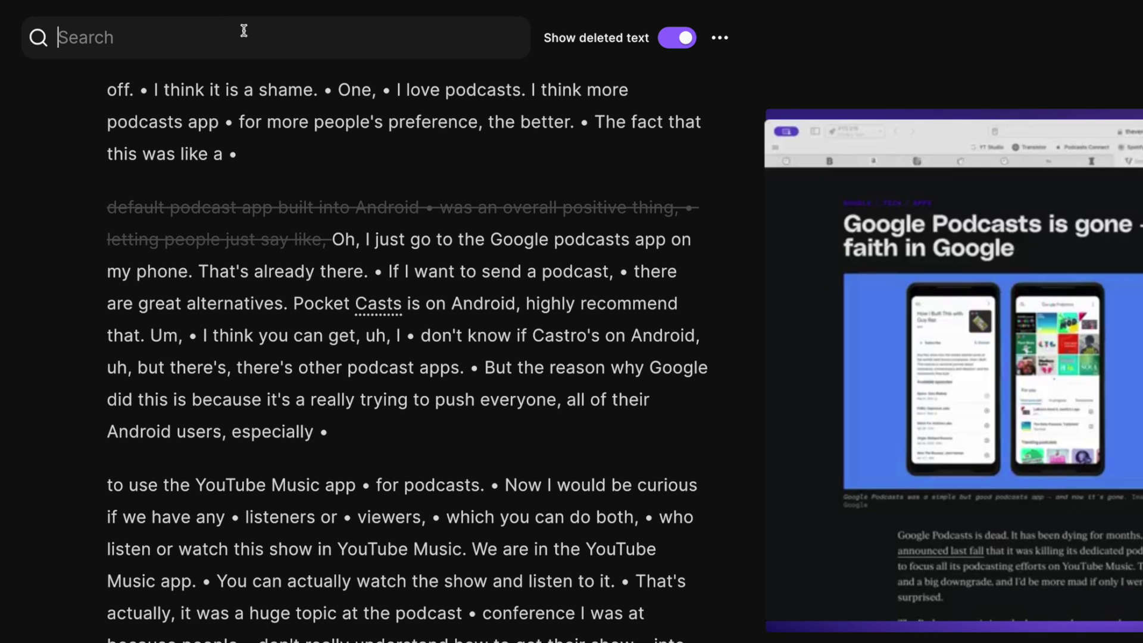
type("google podcasts")
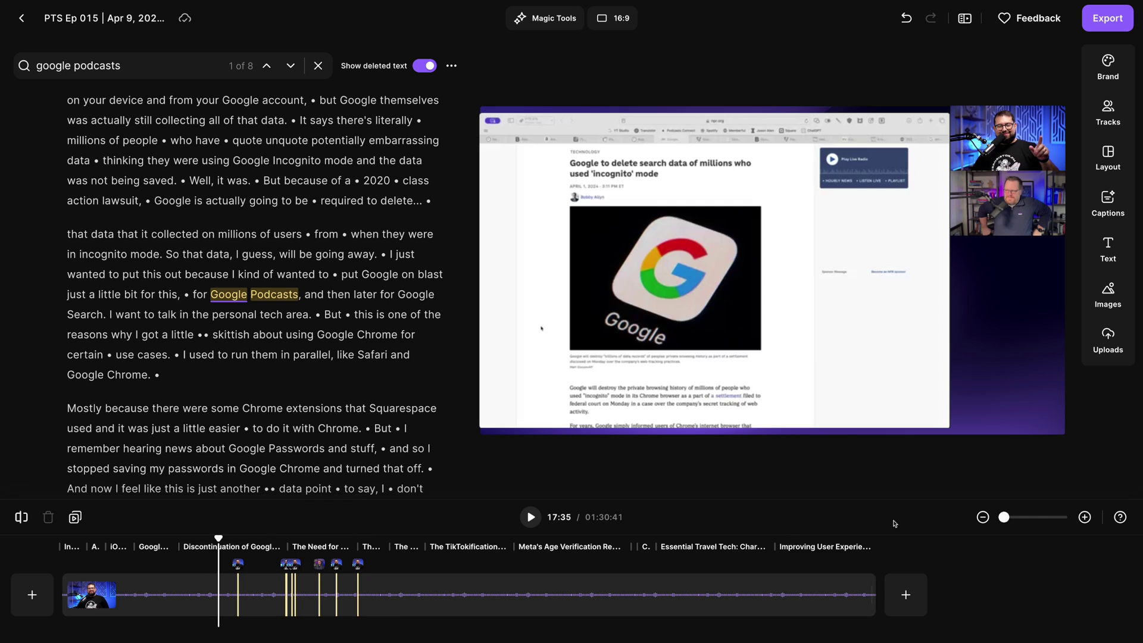
left_click(1084, 519)
Split the clip at 20:29 and drag the 01:26.5 cut segment earlier in the timeline.
left_click(982, 516)
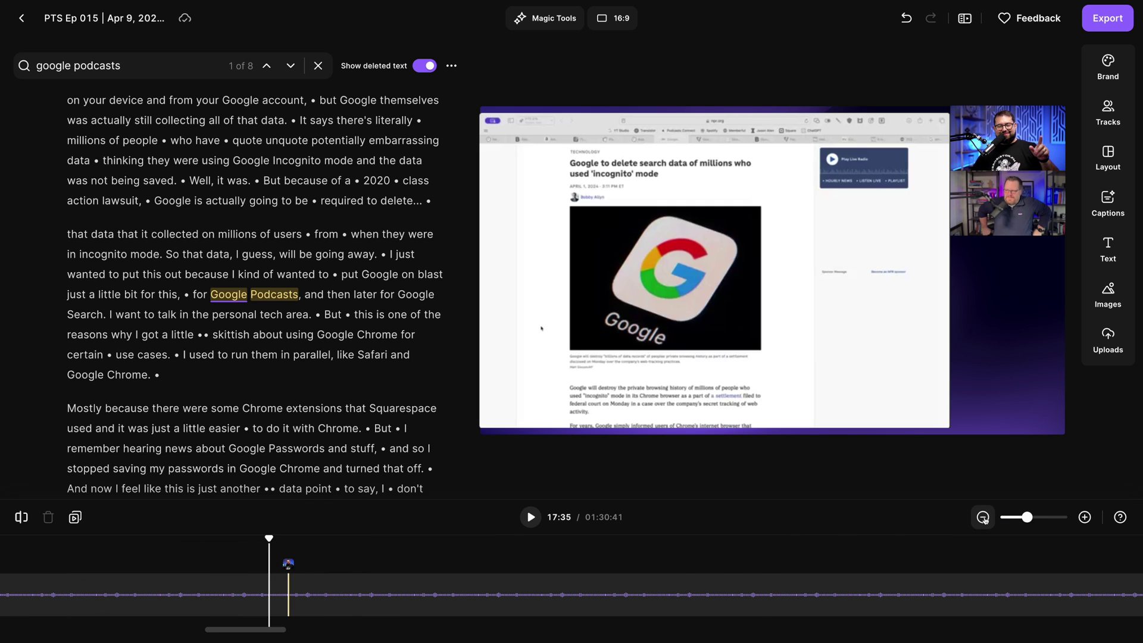
left_click(477, 532)
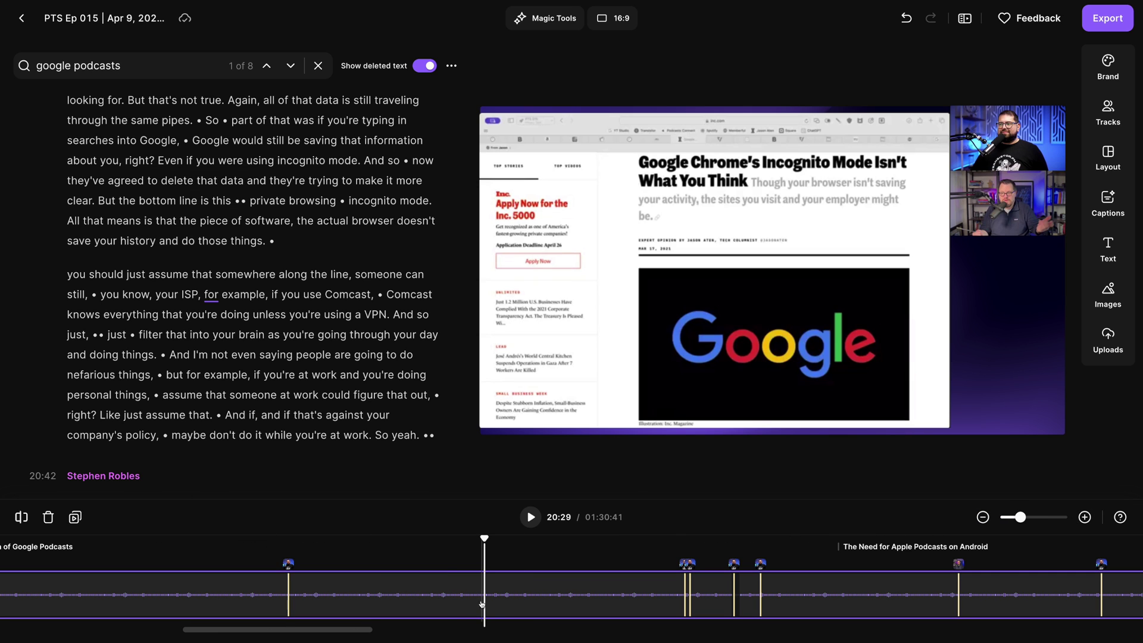
left_click(21, 517)
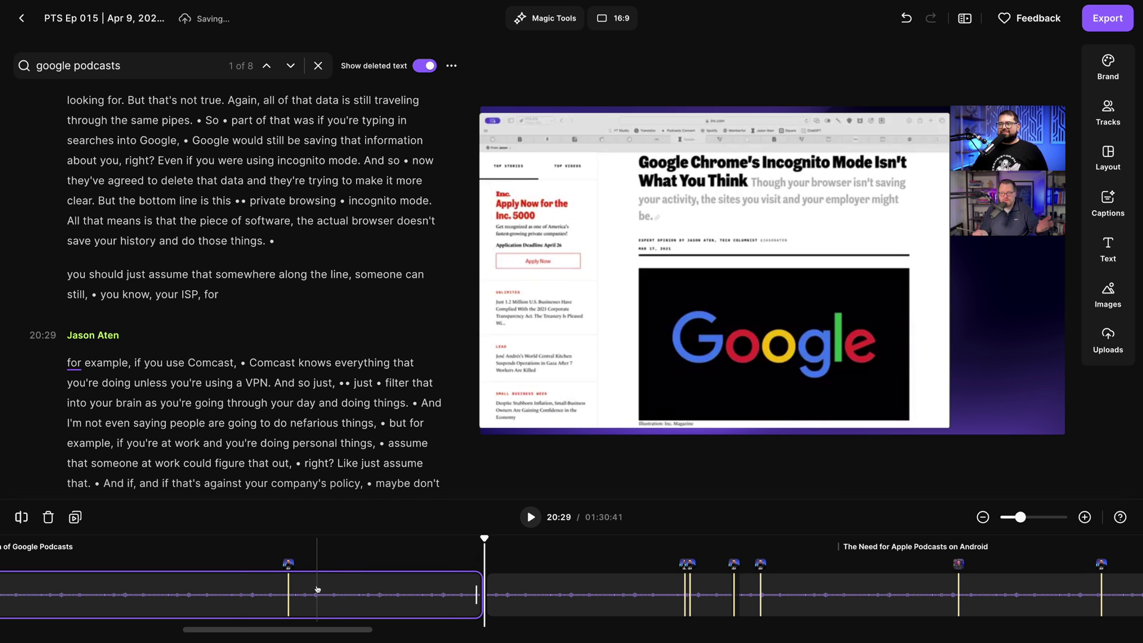
key("s")
left_click(592, 592)
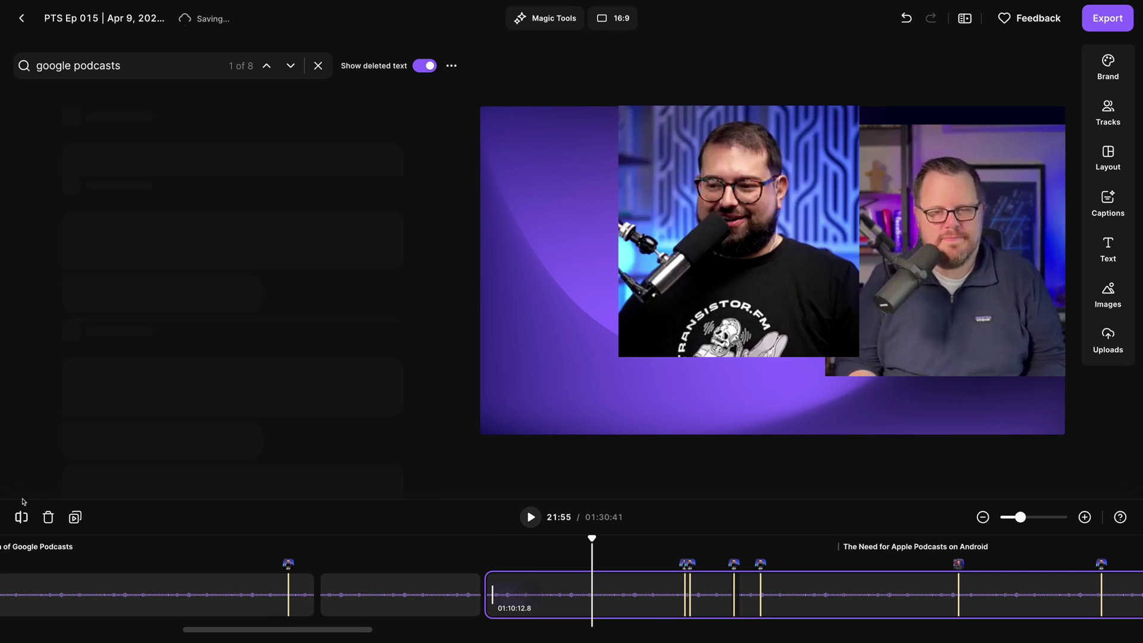
left_click_drag(550, 607, 403, 599)
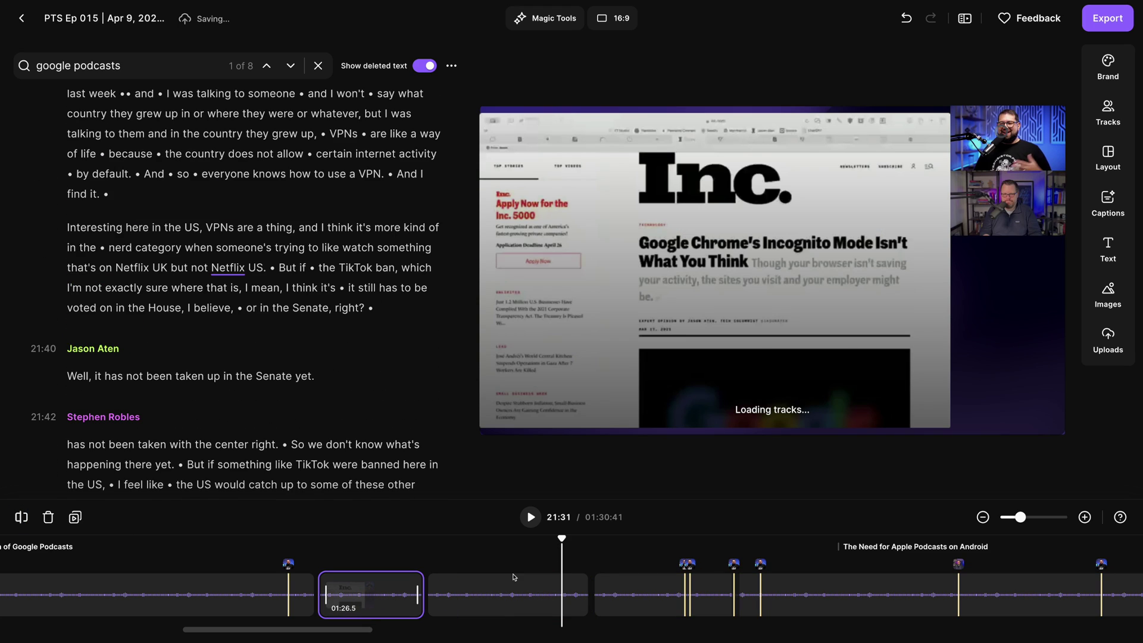
left_click(546, 18)
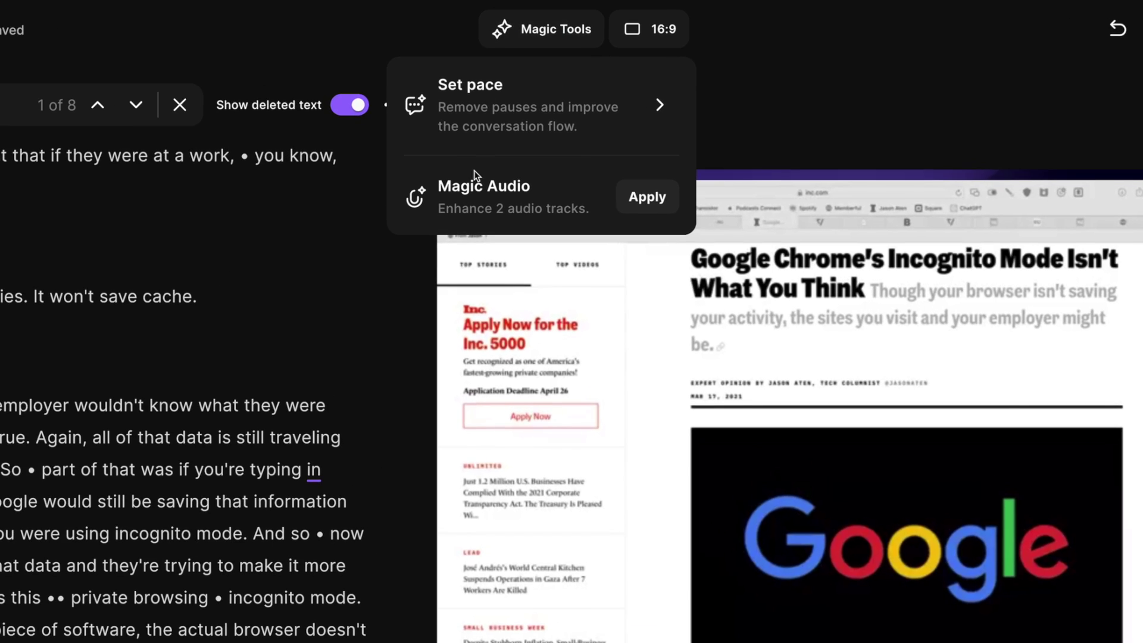
Preview Fast and Balanced pacing under Set pace, then bring up the 16:9 aspect-ratio menu.
left_click(655, 103)
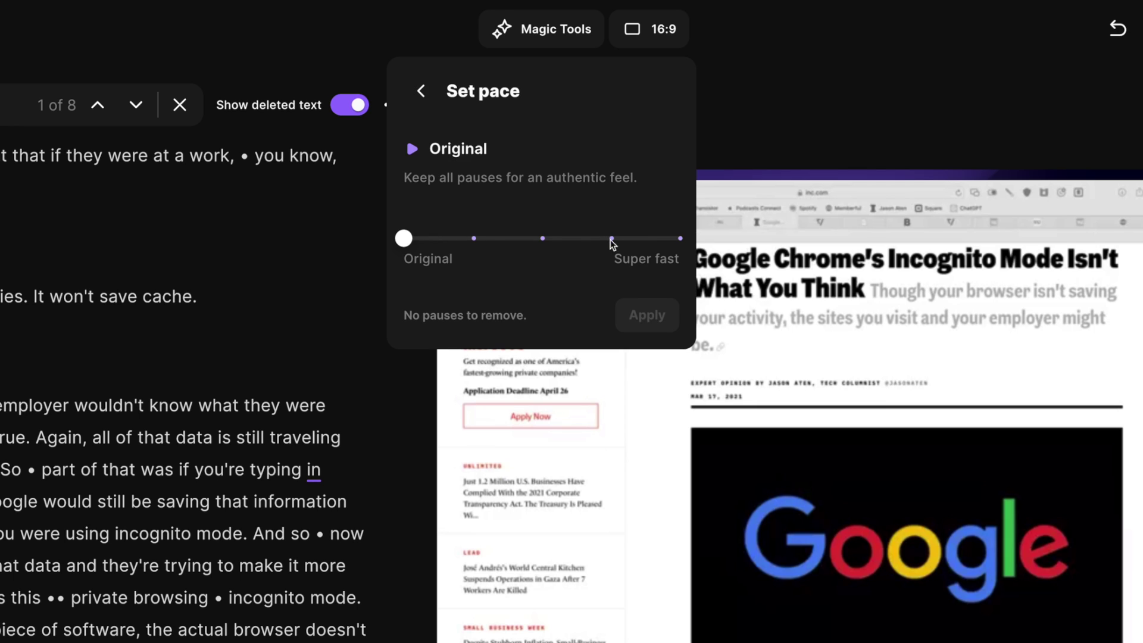
left_click(610, 239)
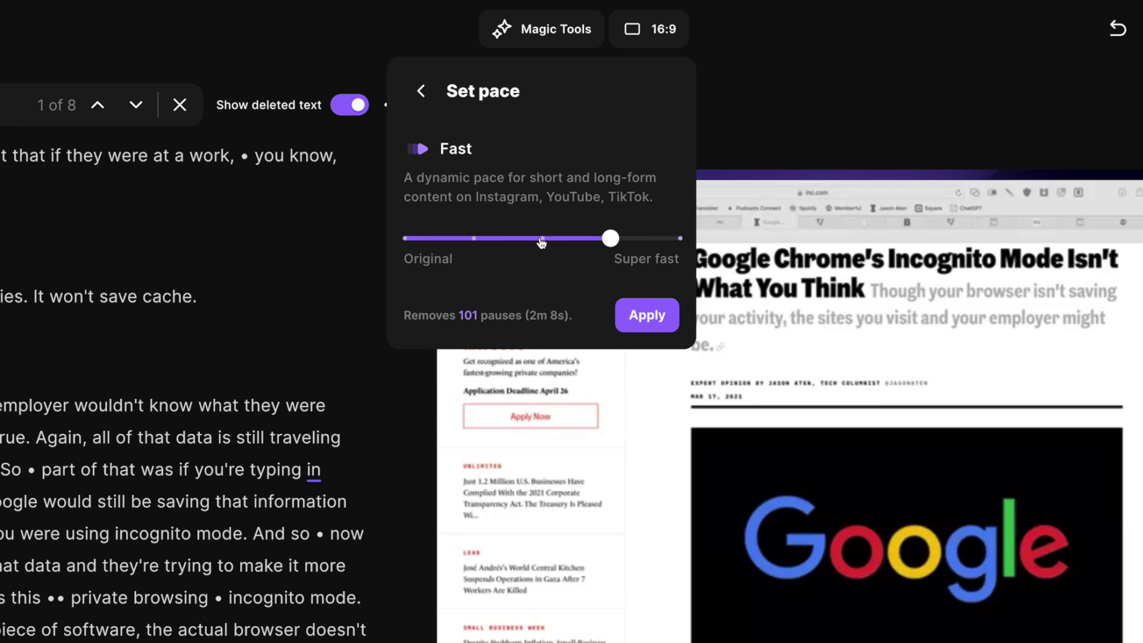
left_click_drag(541, 241, 520, 219)
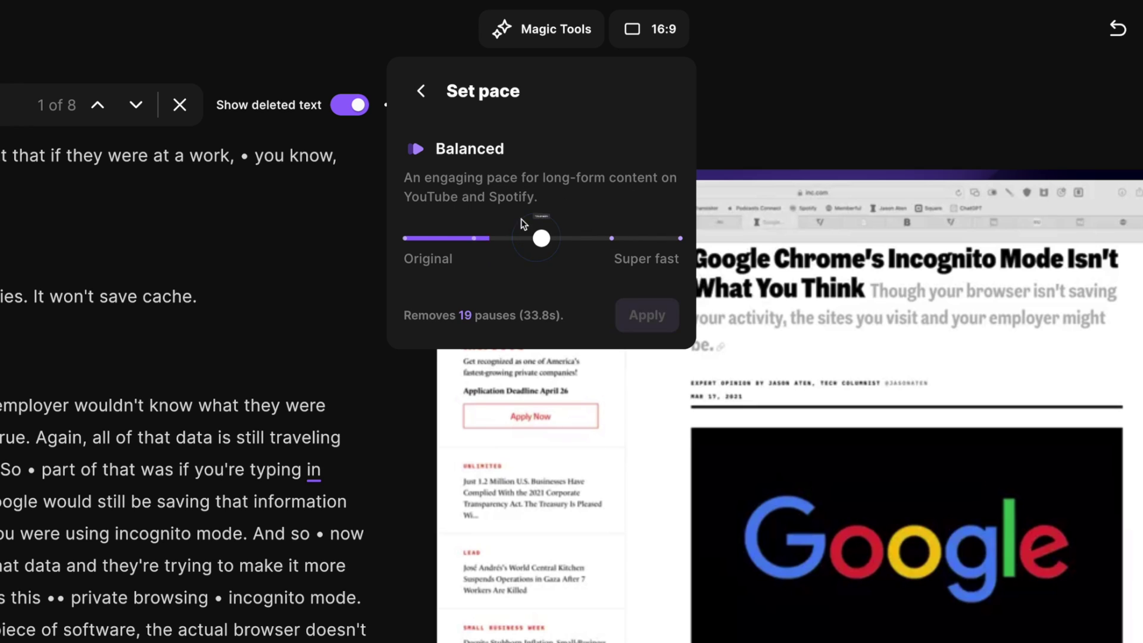
left_click(420, 90)
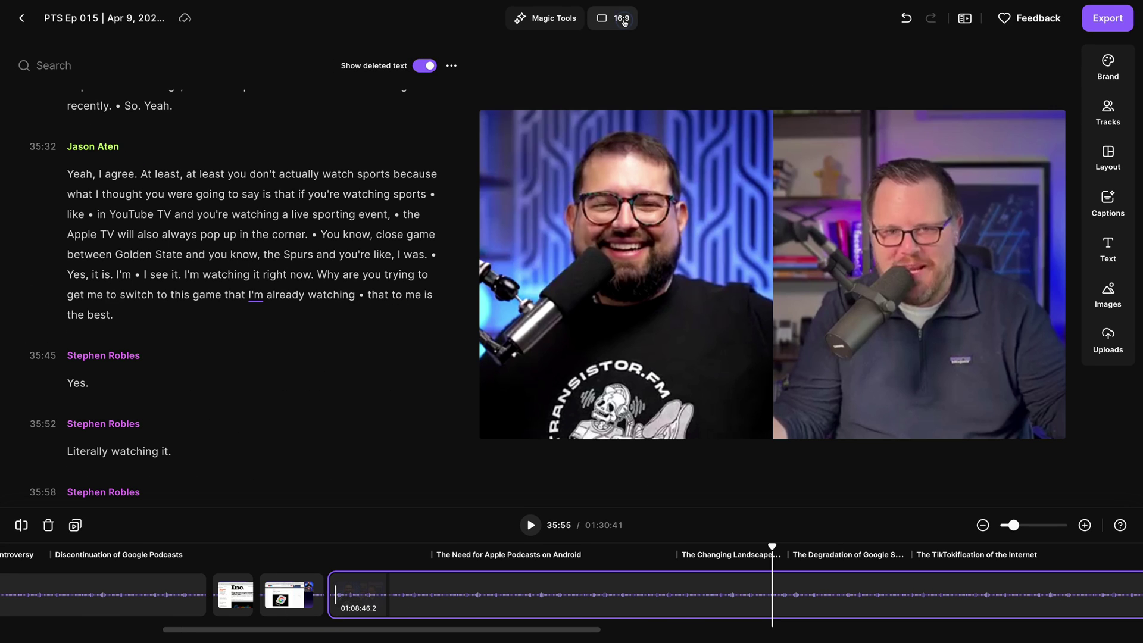
left_click(635, 25)
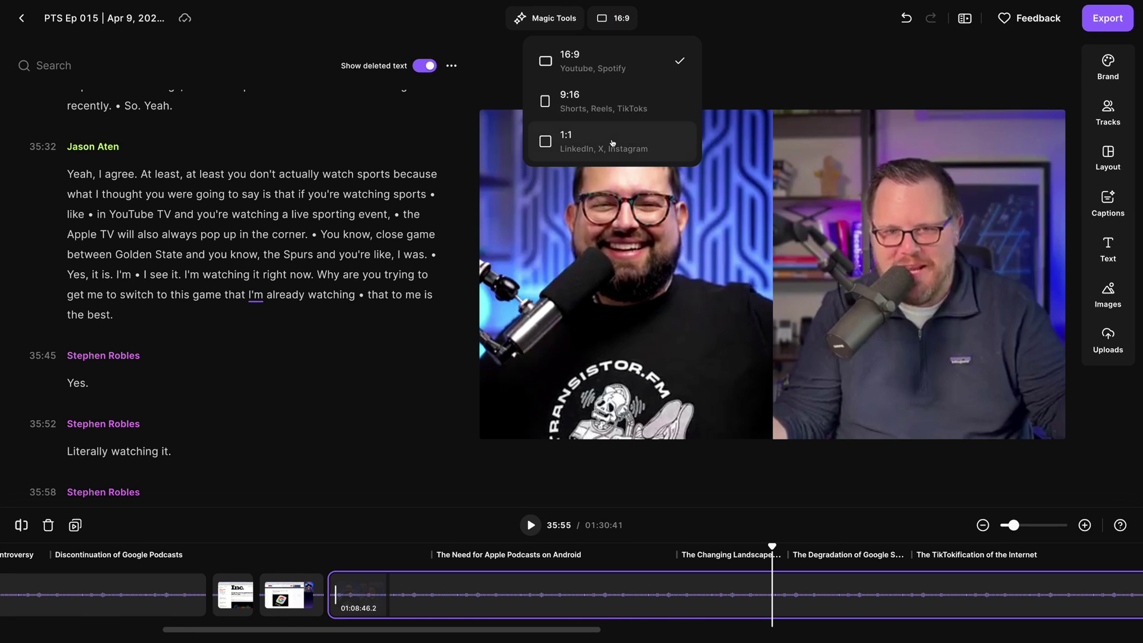
Switch the video to vertical 9:16 and add preset captions in the Poppins font.
left_click(615, 106)
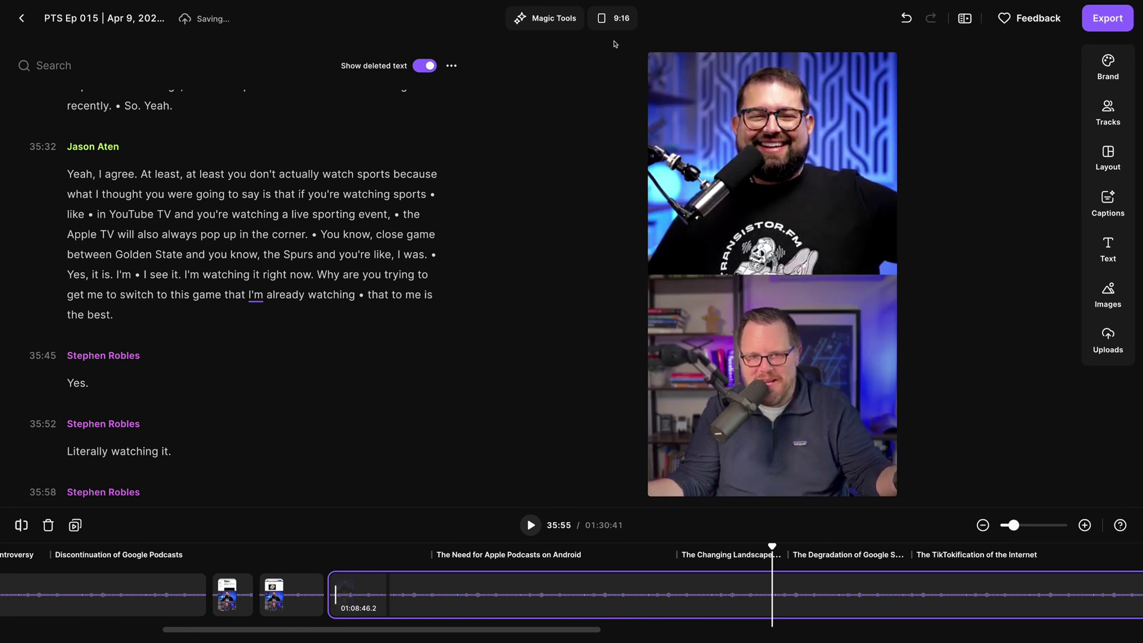
left_click(1113, 204)
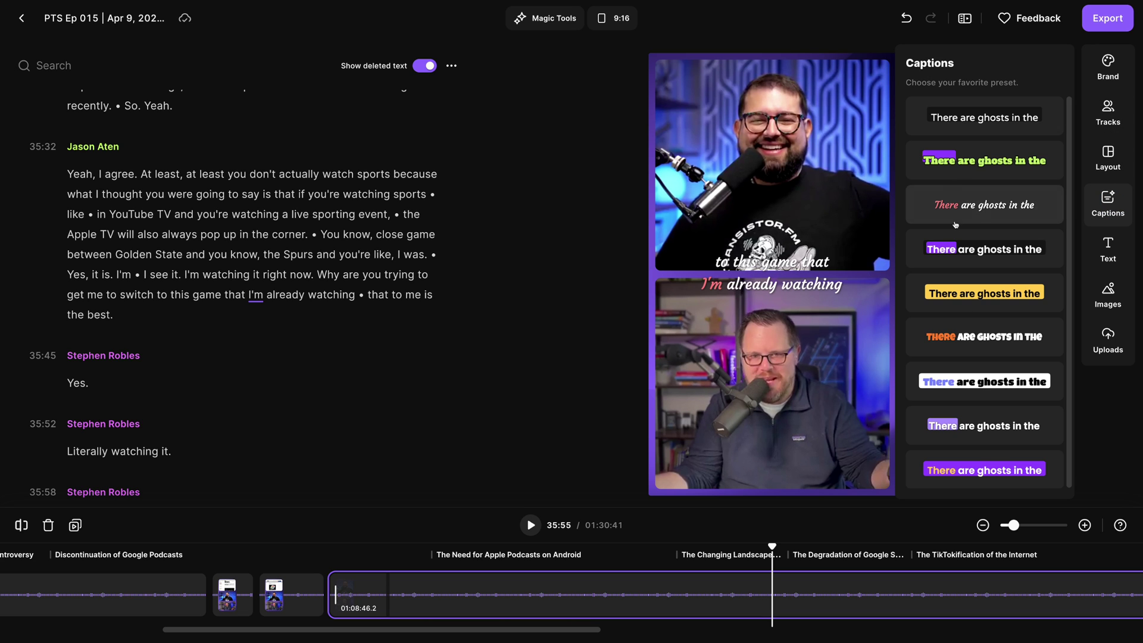
left_click(953, 460)
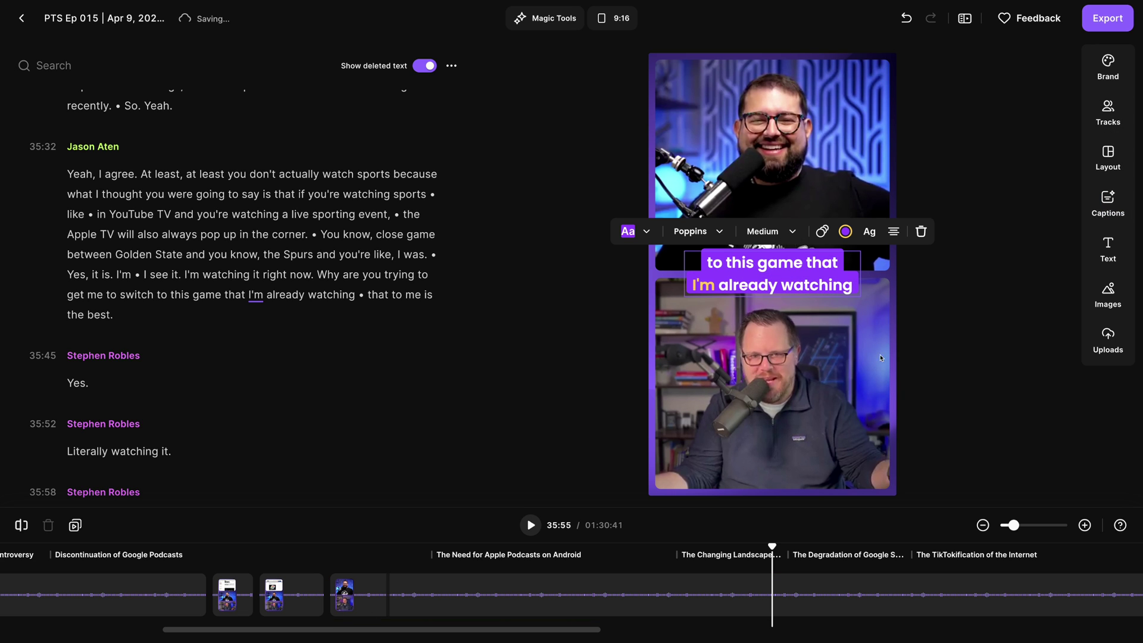
left_click(699, 232)
left_click(698, 231)
Give the captions Boxed animation with the current word highlighted in Coral.
left_click(822, 231)
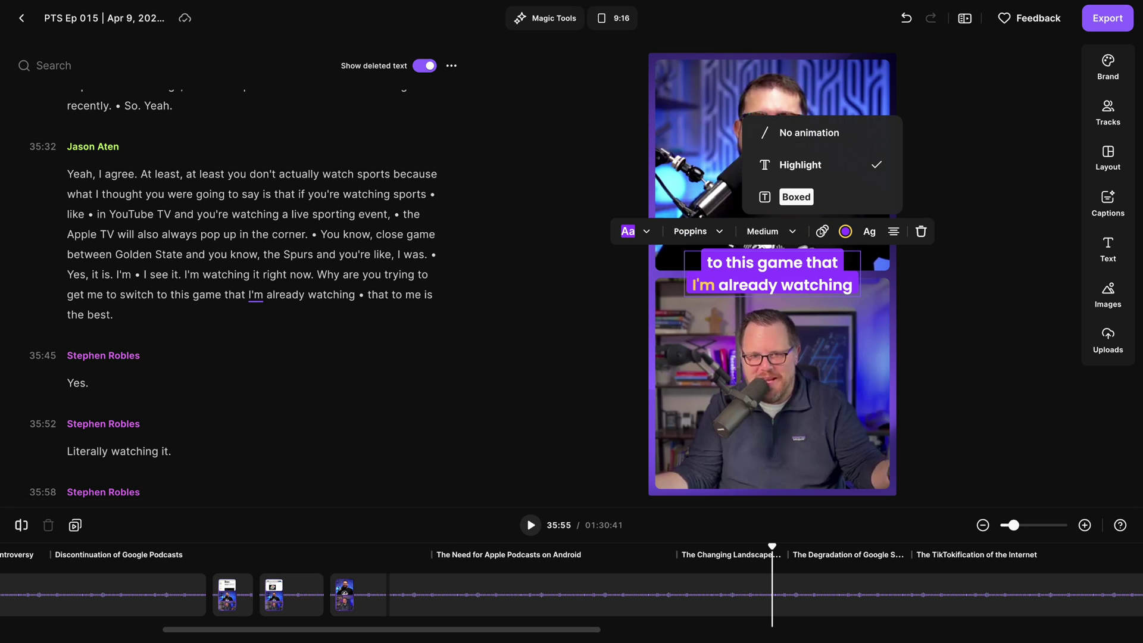
left_click(796, 196)
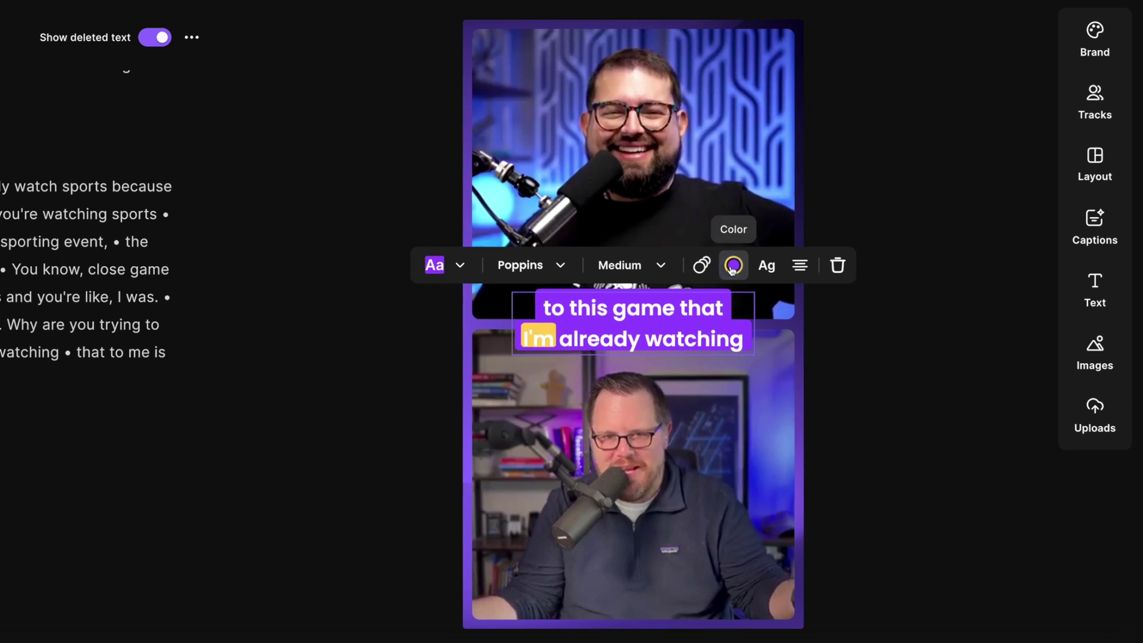
left_click(733, 266)
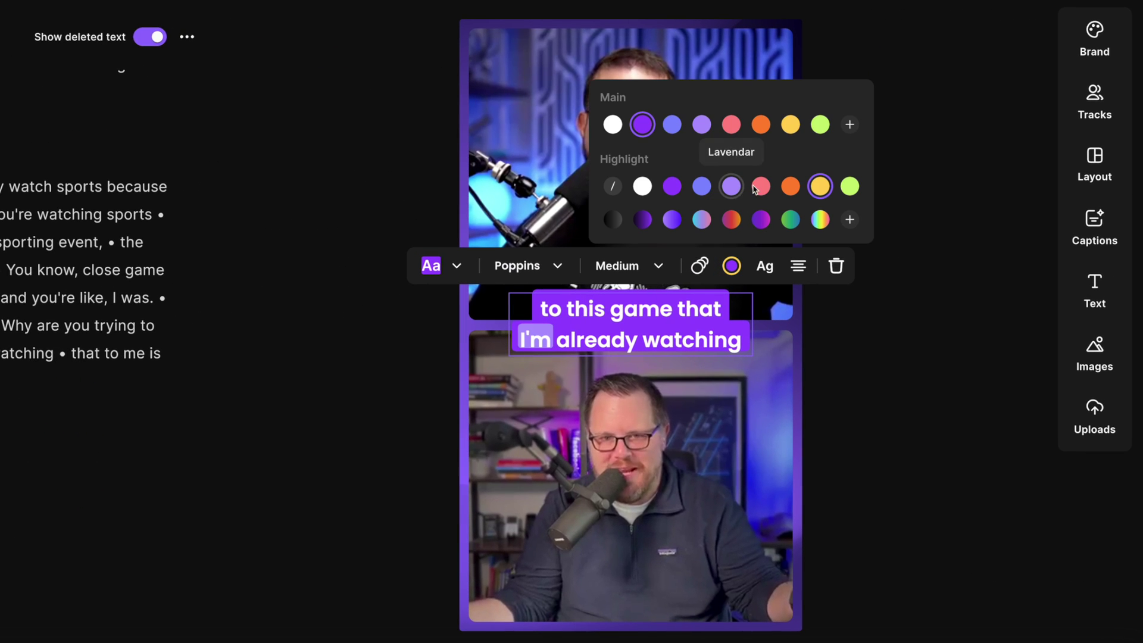
left_click(762, 186)
left_click(861, 289)
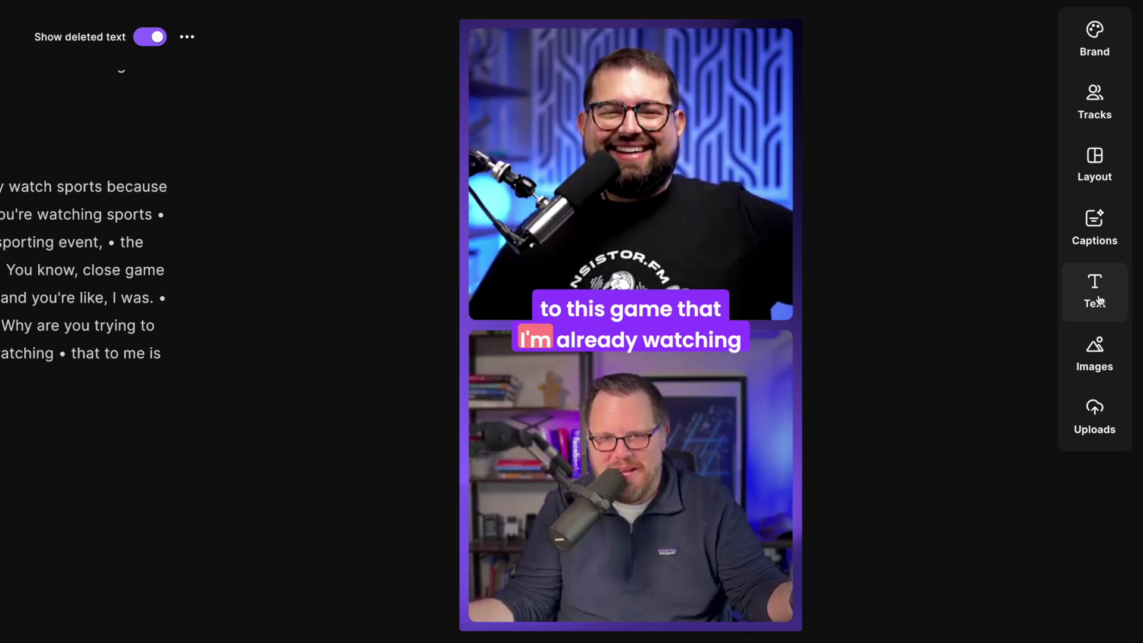
left_click(1099, 301)
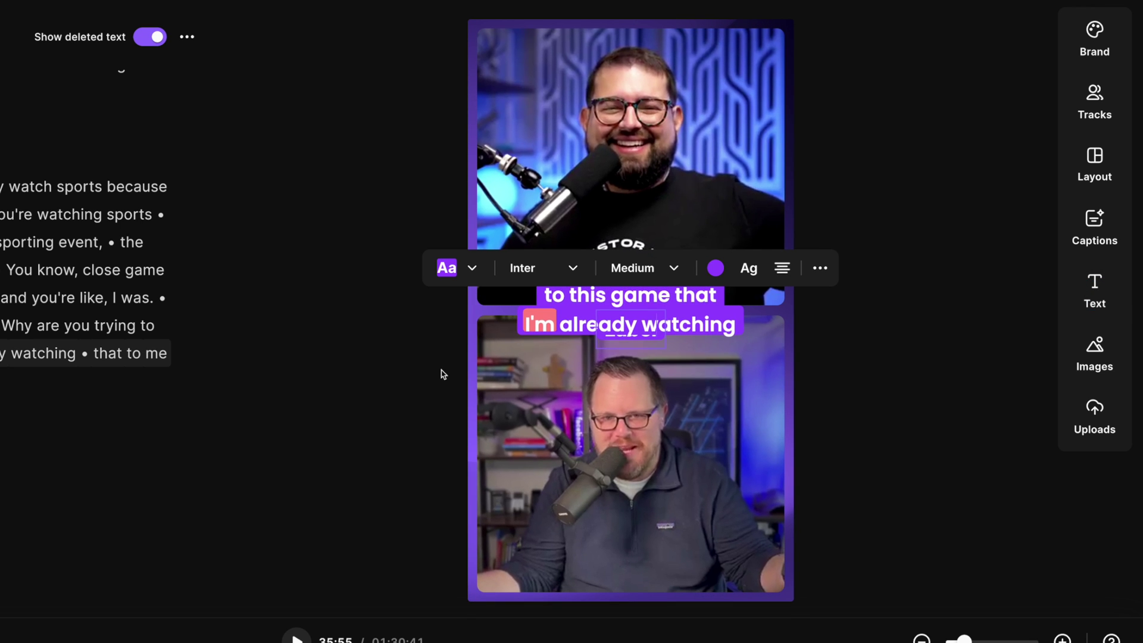
Finish the speaker name label and place it just above the captions.
left_click(614, 333)
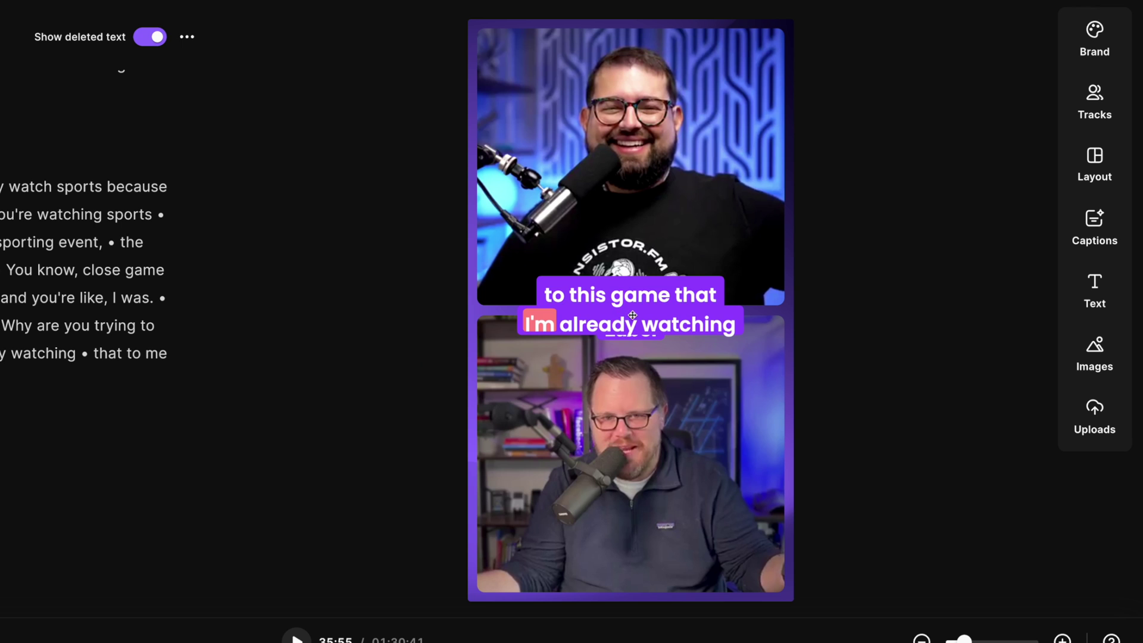
left_click_drag(629, 342, 630, 320)
left_click_drag(628, 243, 629, 250)
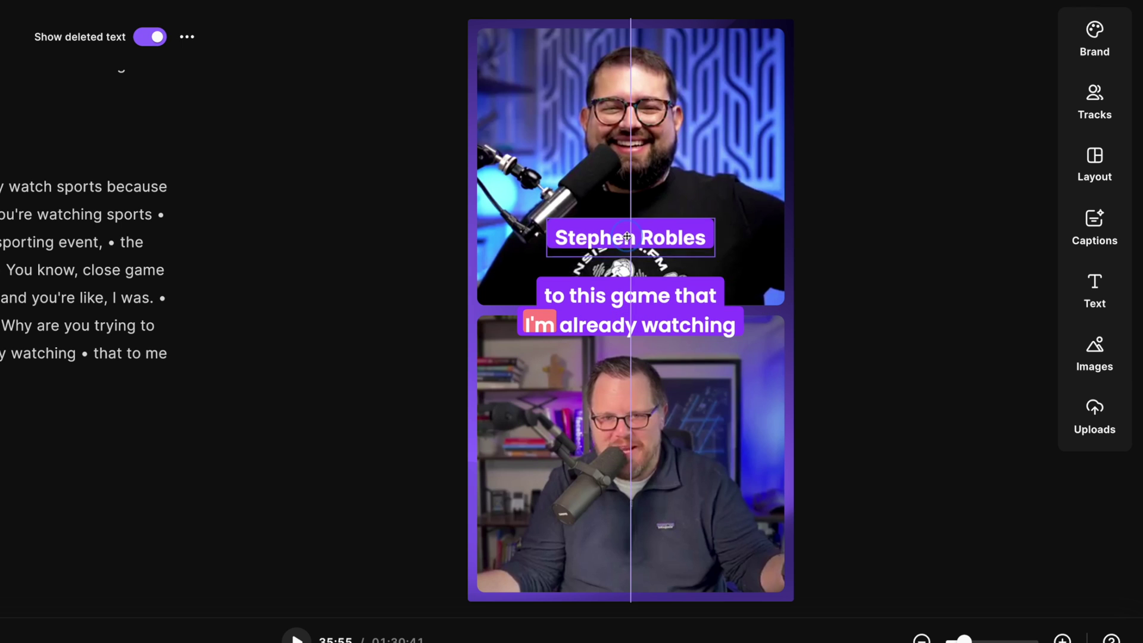
Add the WWDC24 image from Uploads and drag it to the lower-right corner.
left_click(1094, 354)
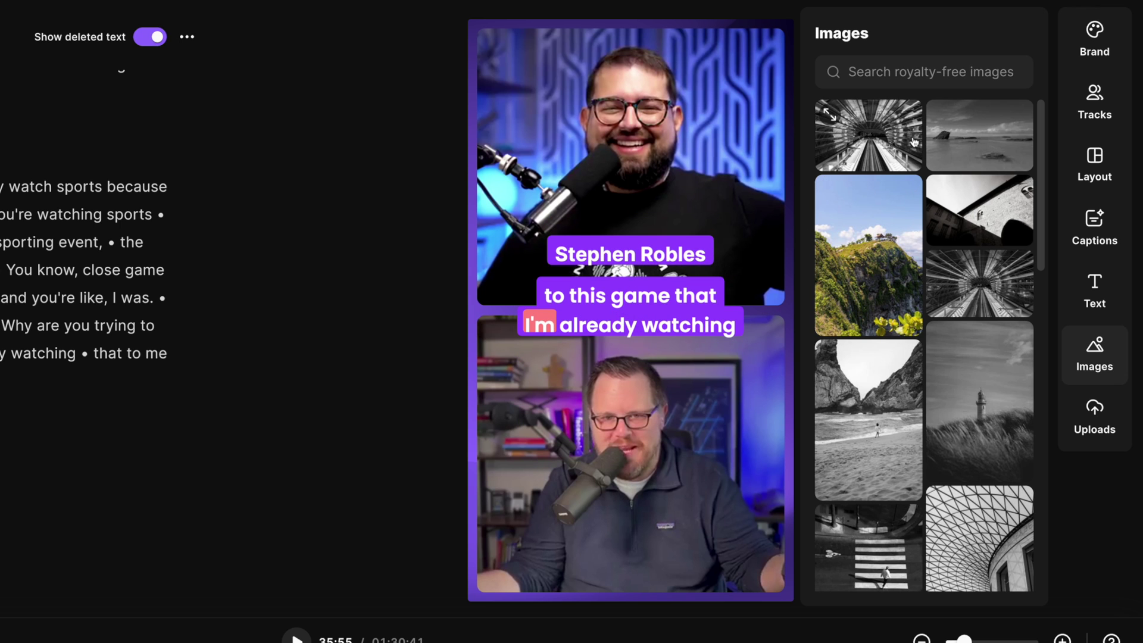
scroll(919, 149, "down", 1)
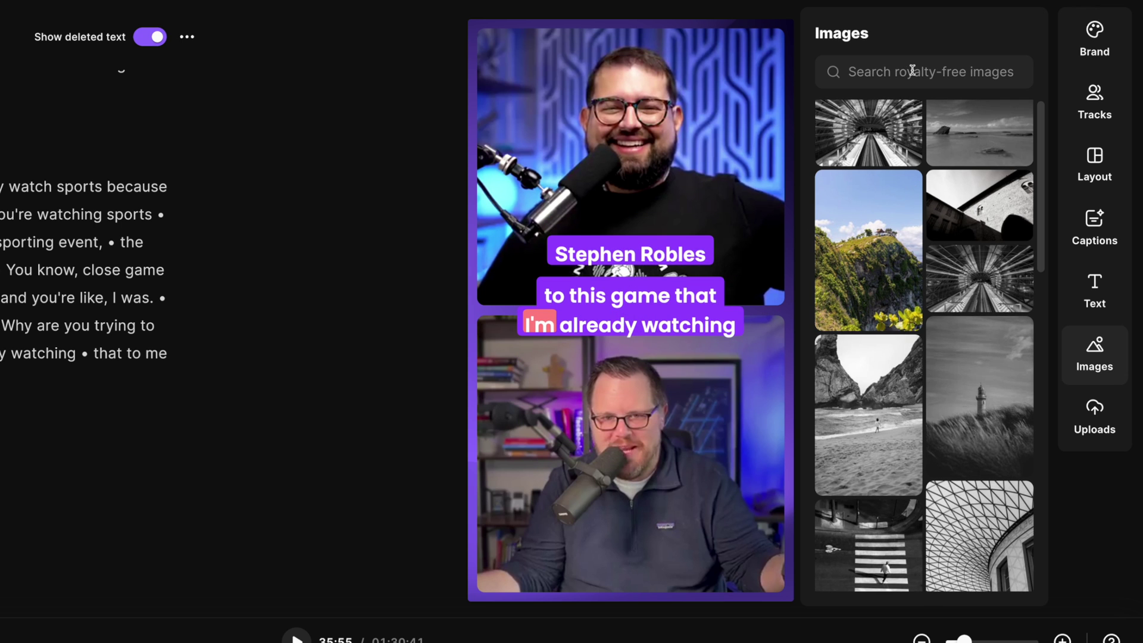
left_click(1093, 411)
left_click(979, 229)
left_click_drag(738, 431, 739, 488)
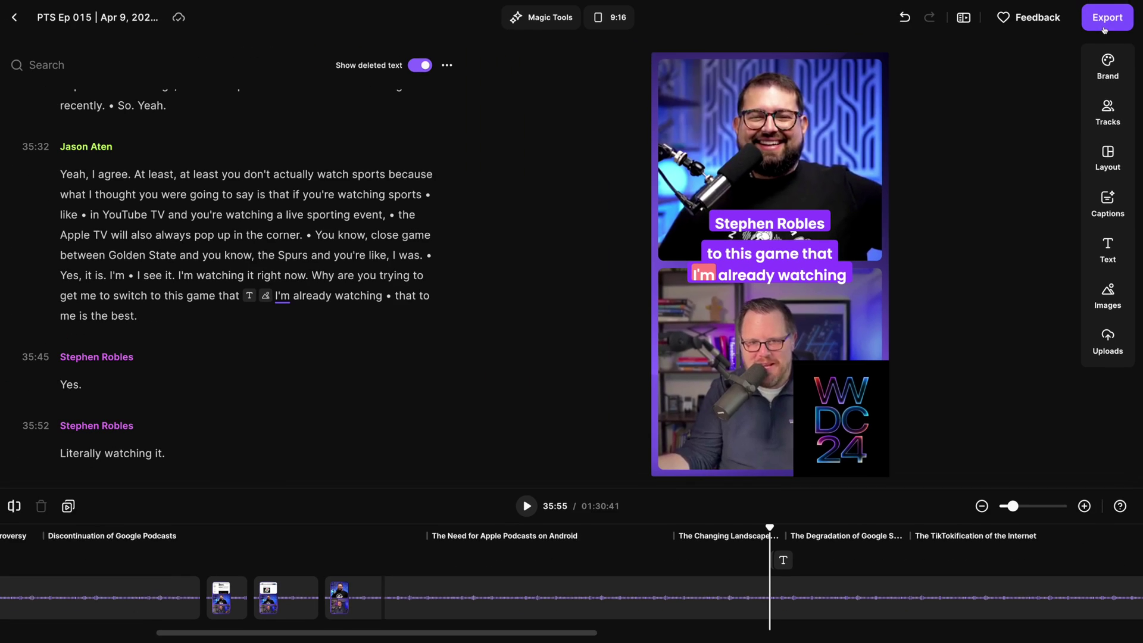
Export the edit at 2160p 4K video quality with Normalize Audio Levels switched on.
left_click(1104, 21)
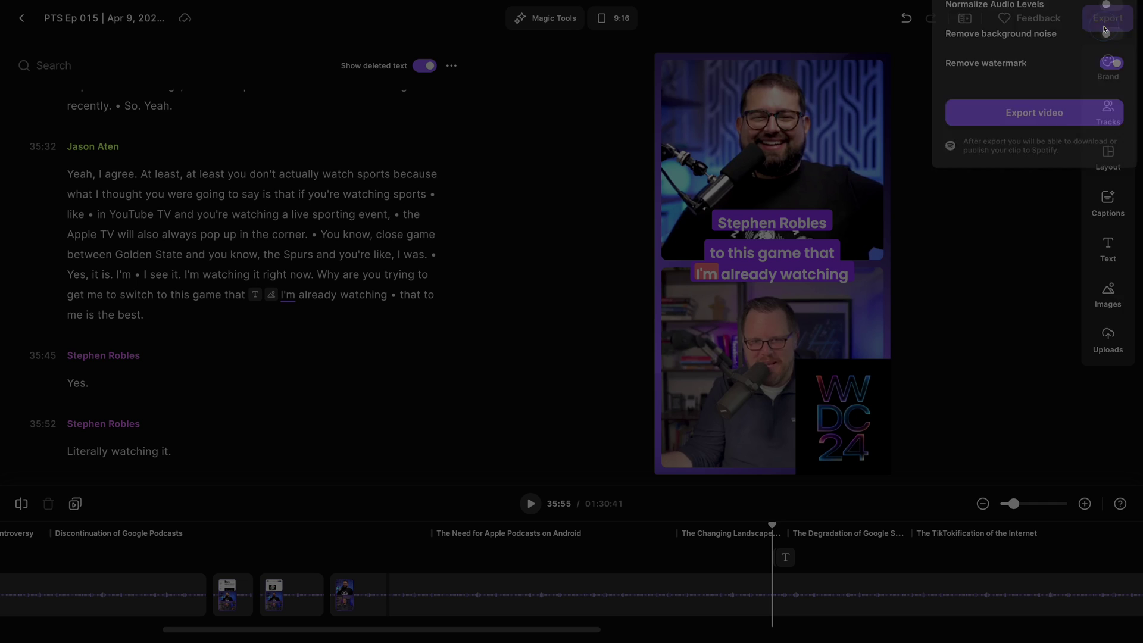
left_click(1083, 132)
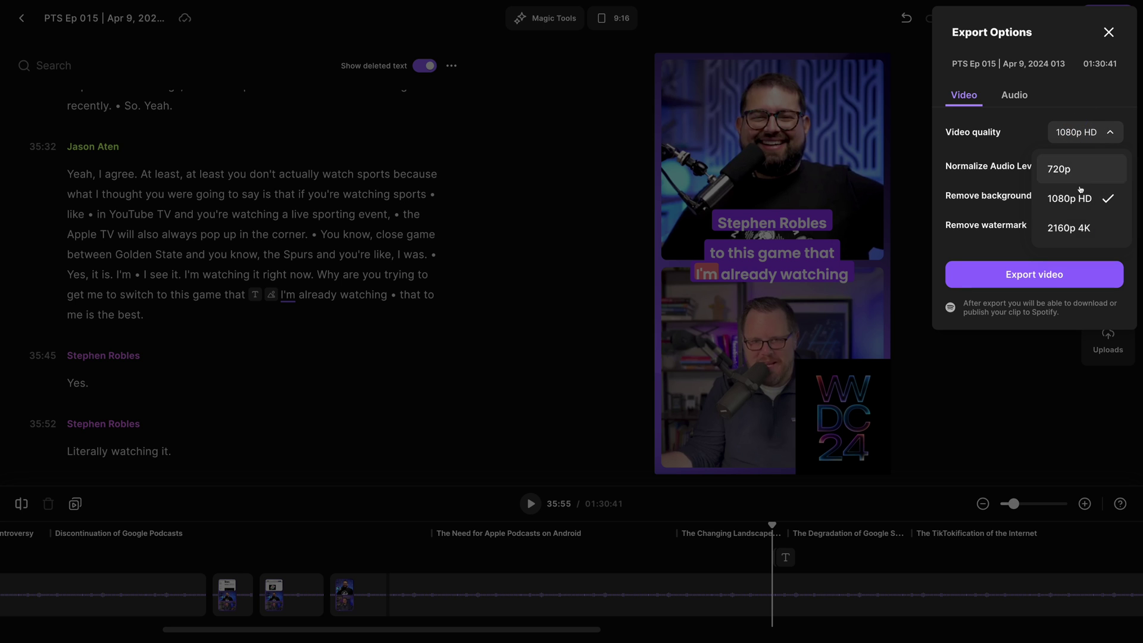
left_click(1084, 225)
left_click(1110, 166)
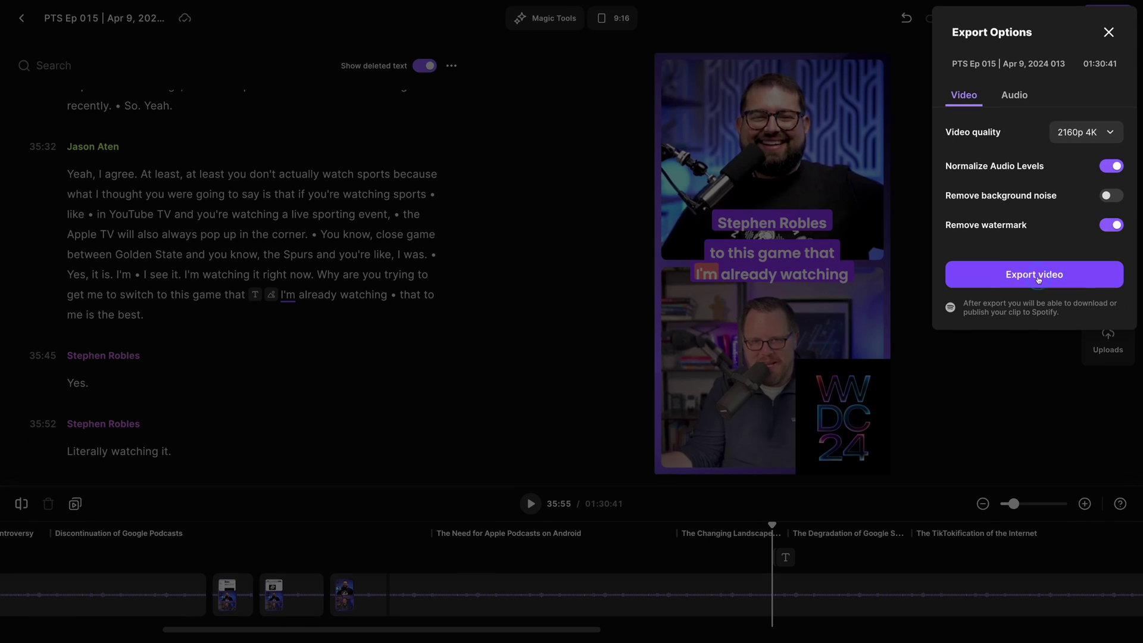
left_click(976, 445)
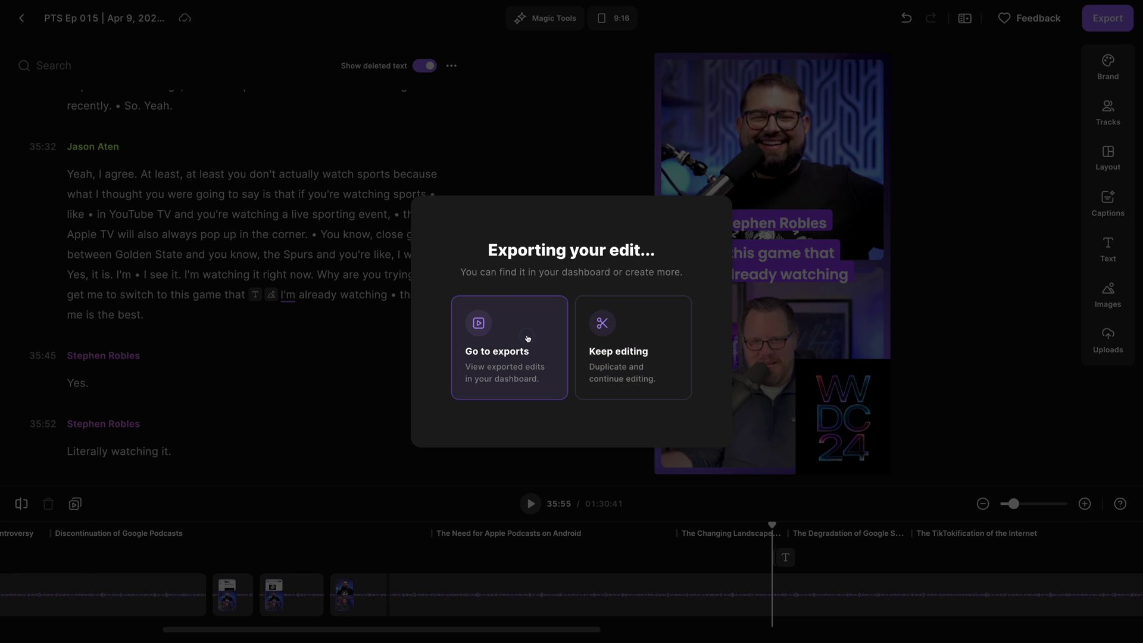